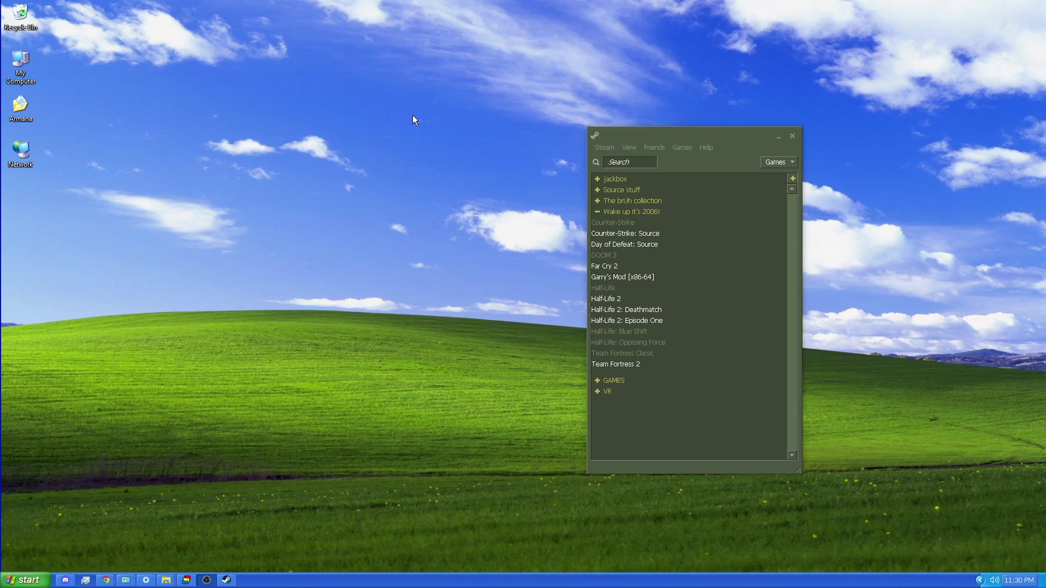
left_click_drag(646, 147, 730, 108)
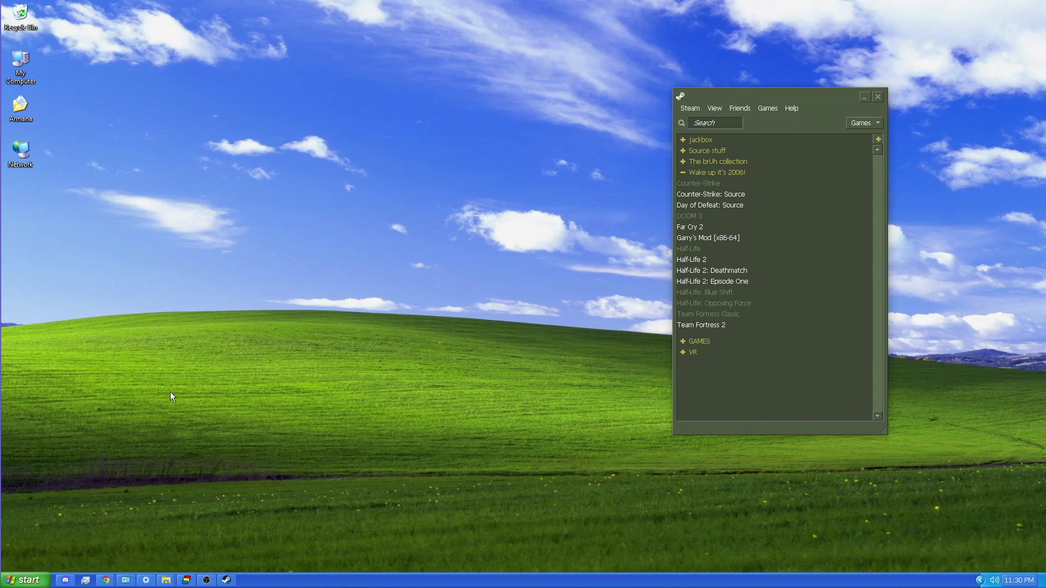
left_click(151, 380)
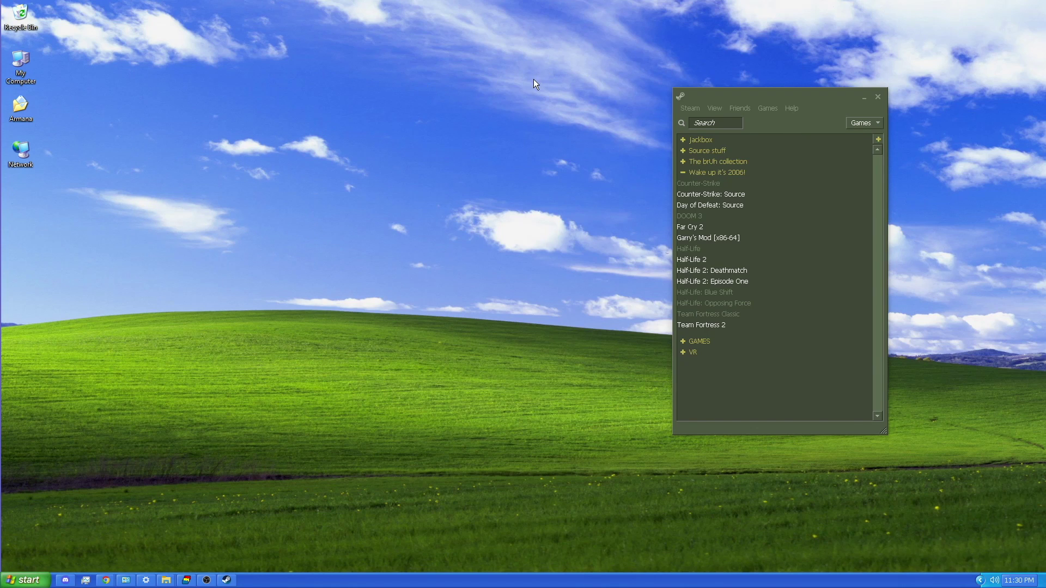
mouse_move(697, 95)
left_mouse_down()
mouse_move(645, 122)
mouse_move(688, 86)
left_mouse_up()
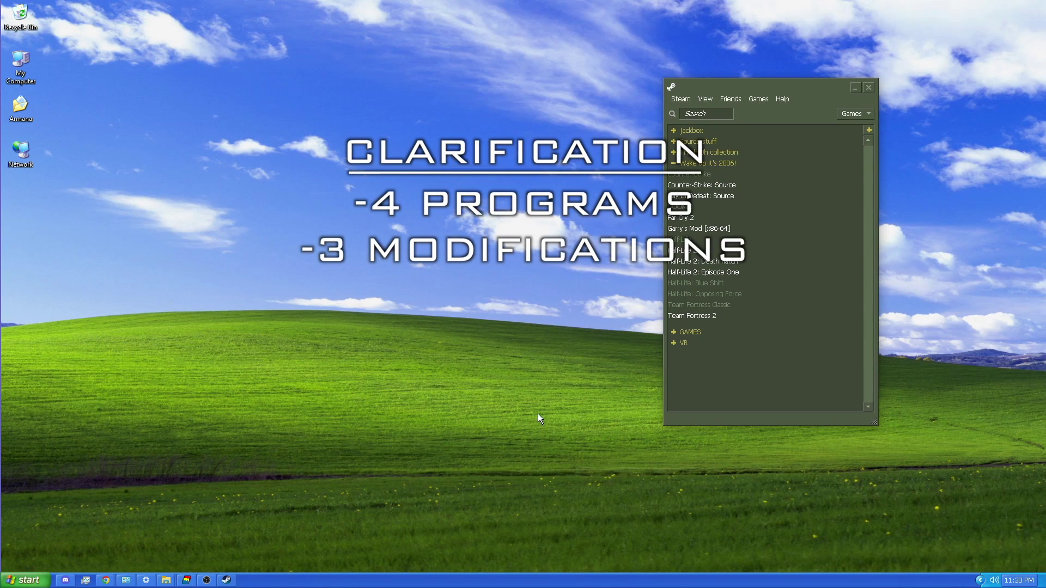
left_click_drag(203, 113, 416, 285)
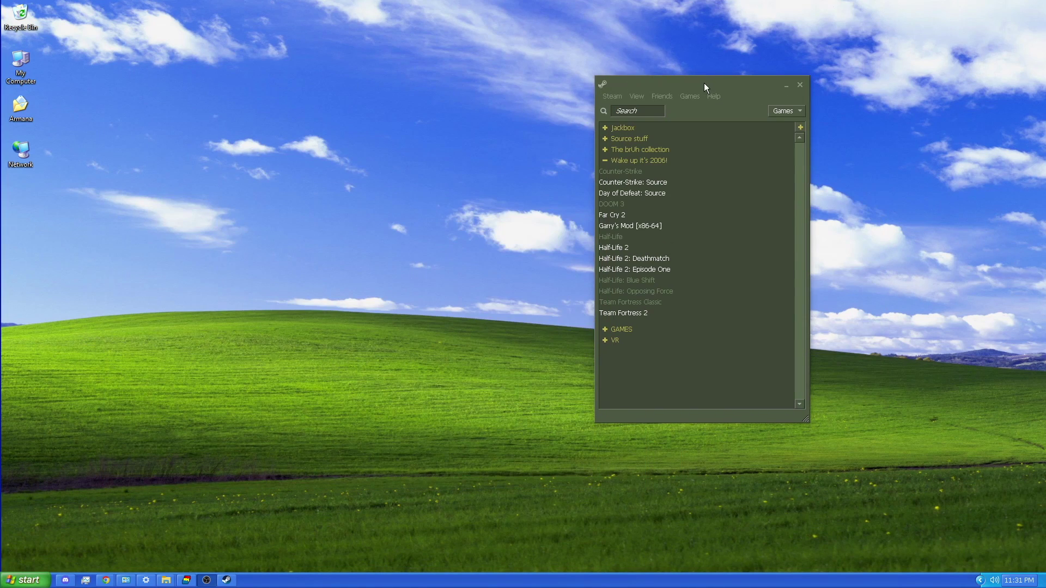
- Switch Steam from the small game list to the full library window
left_click_drag(704, 83, 675, 77)
left_click(609, 92)
left_click(617, 103)
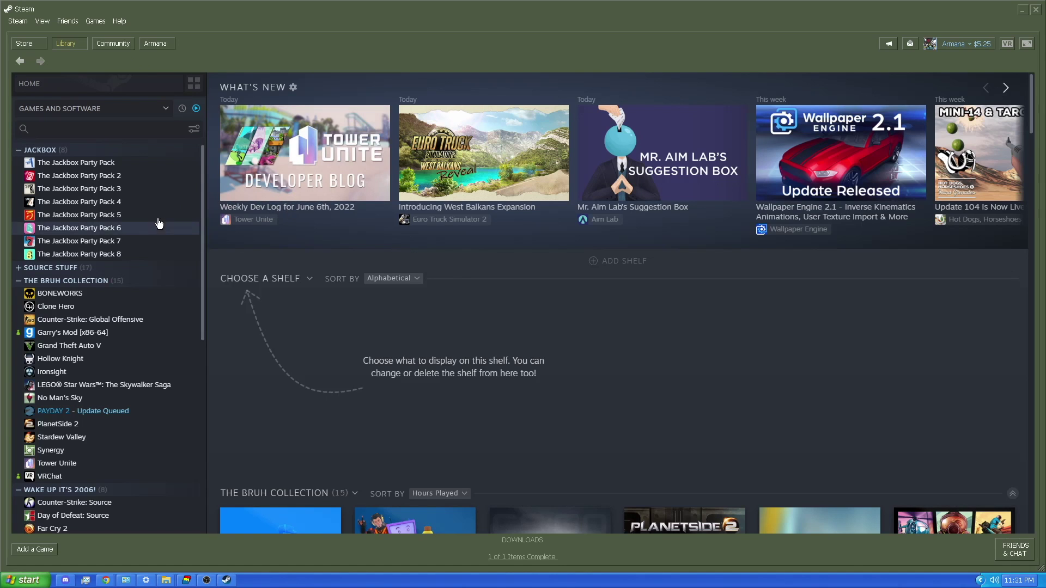
scroll(369, 310, "down", 7)
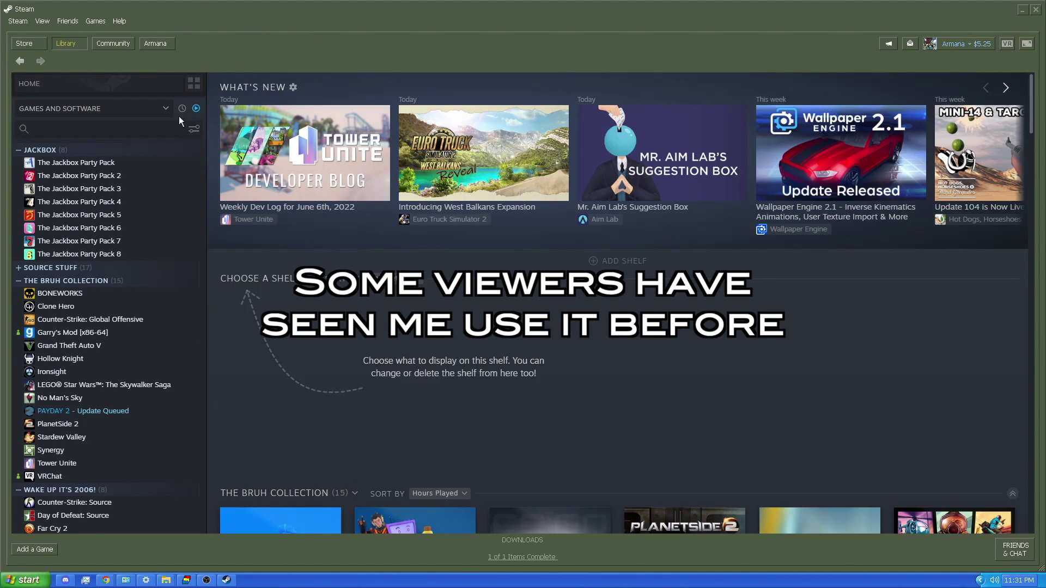
mouse_move(70, 43)
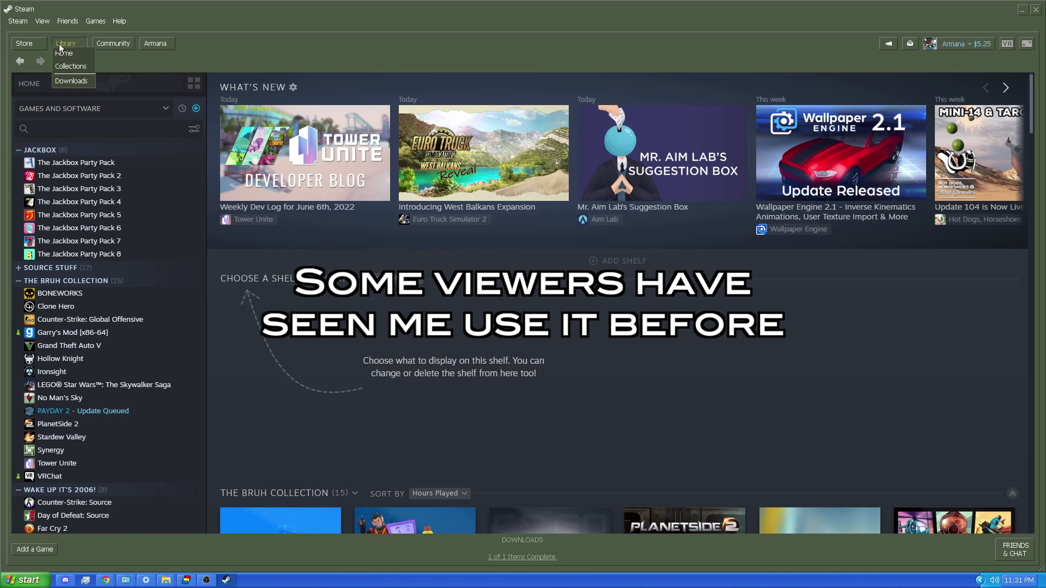
- Return Steam to Small Mode and reposition the compact window over the desktop
left_click(42, 21)
left_click(43, 25)
left_click(64, 21)
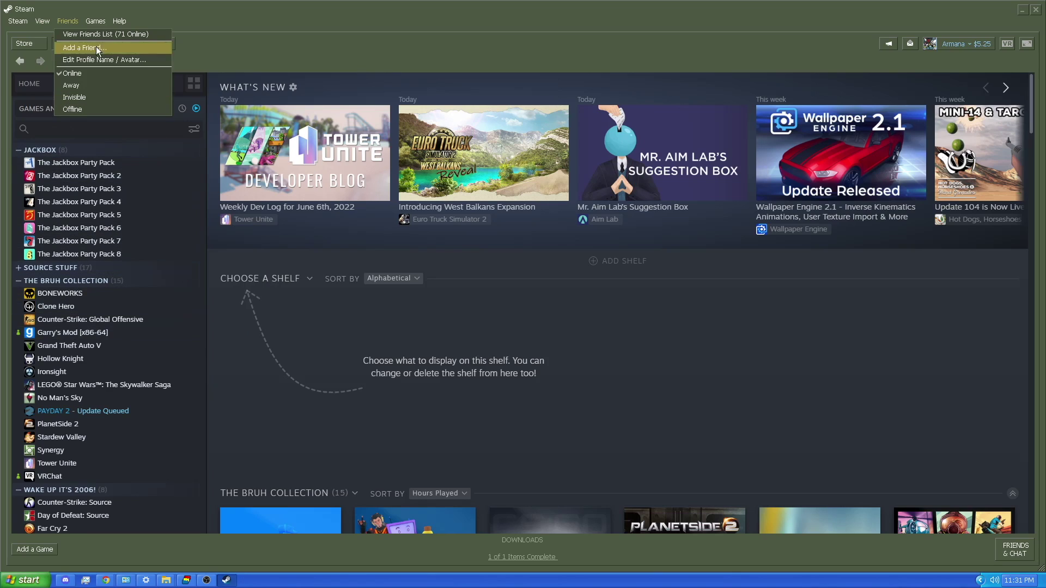
mouse_move(36, 22)
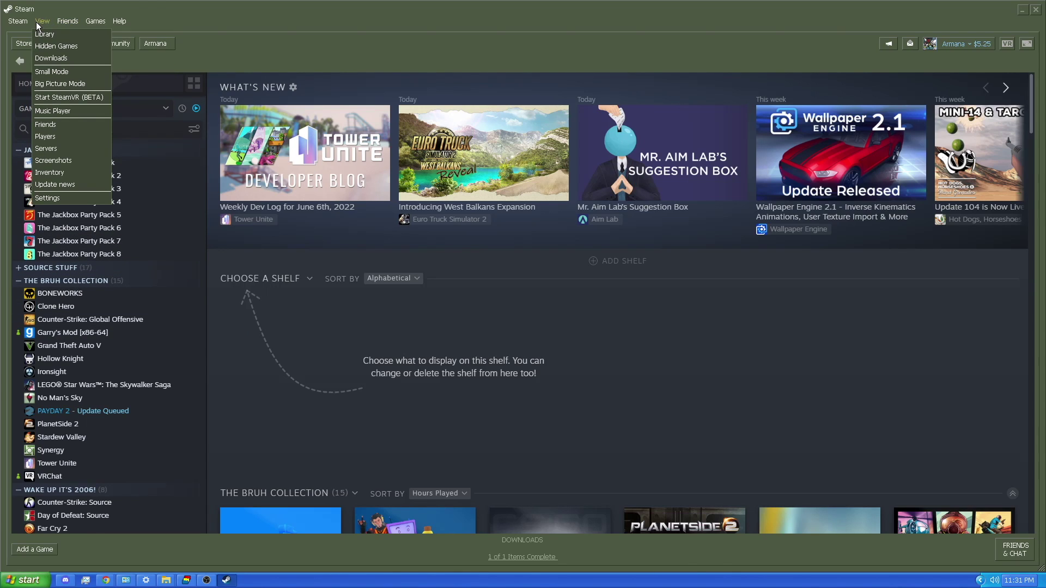
left_click(51, 72)
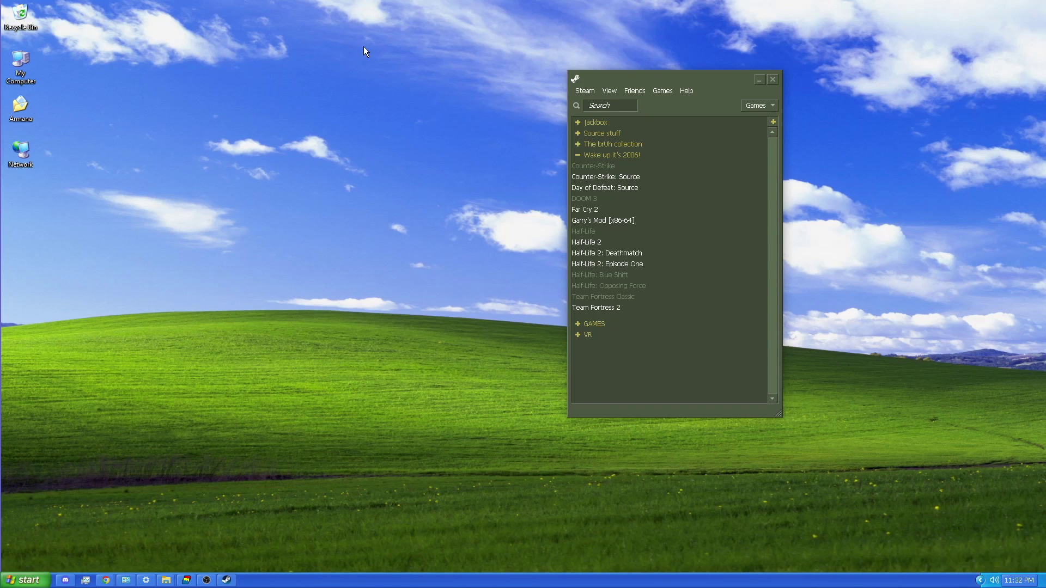
left_click_drag(625, 80, 692, 75)
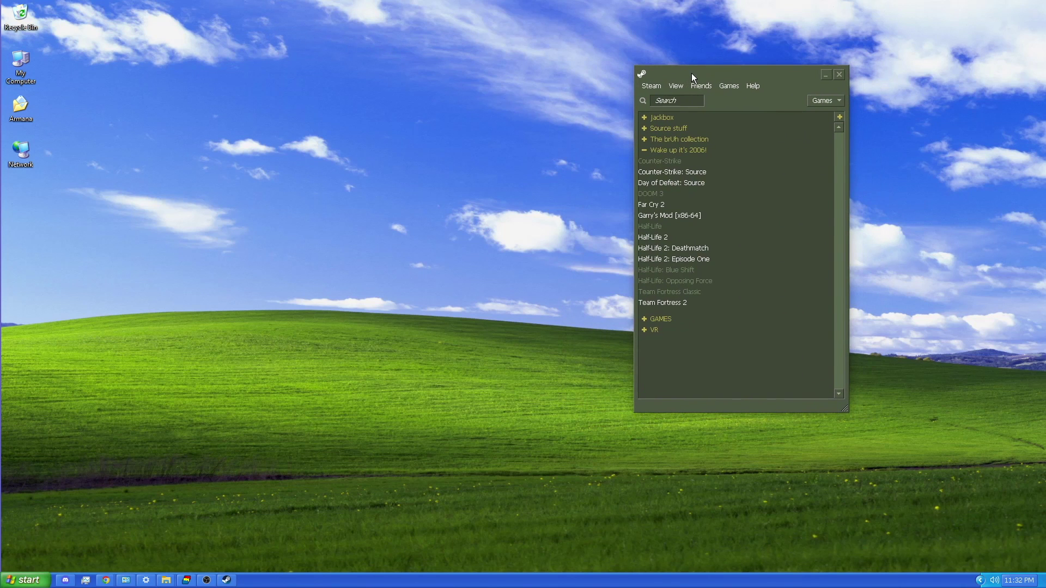
- Turn on icons for the games in Steam's compact list
right_click(682, 360)
right_click(701, 353)
right_click(684, 112)
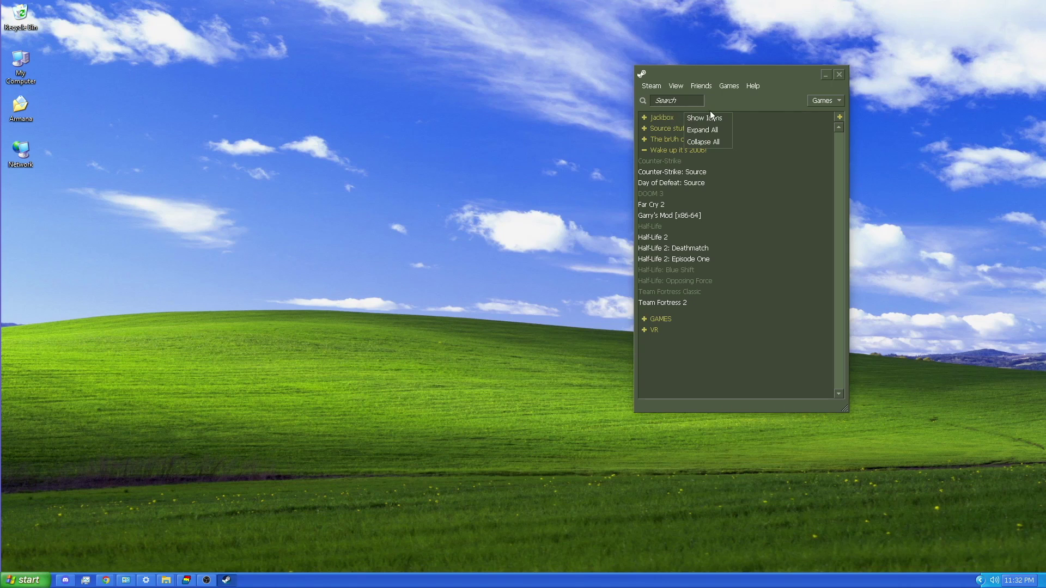
left_click(698, 121)
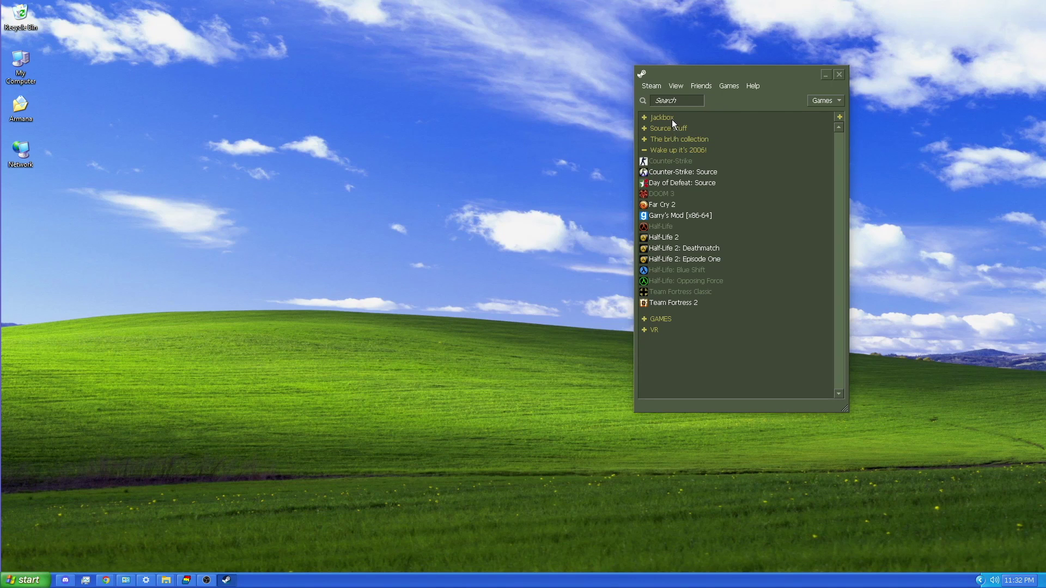
right_click(671, 119)
left_click(687, 125)
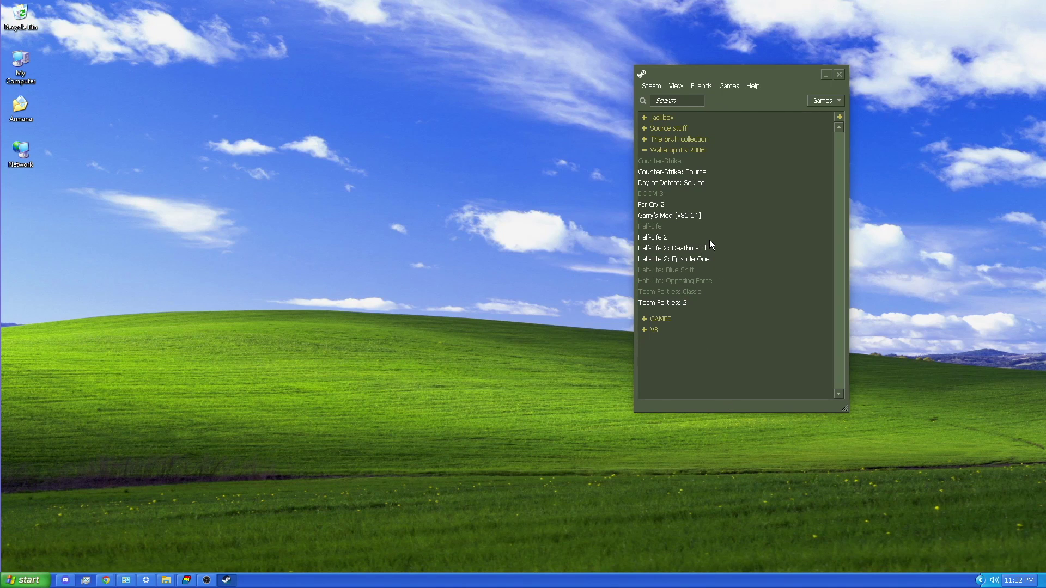
right_click(666, 120)
left_click(701, 126)
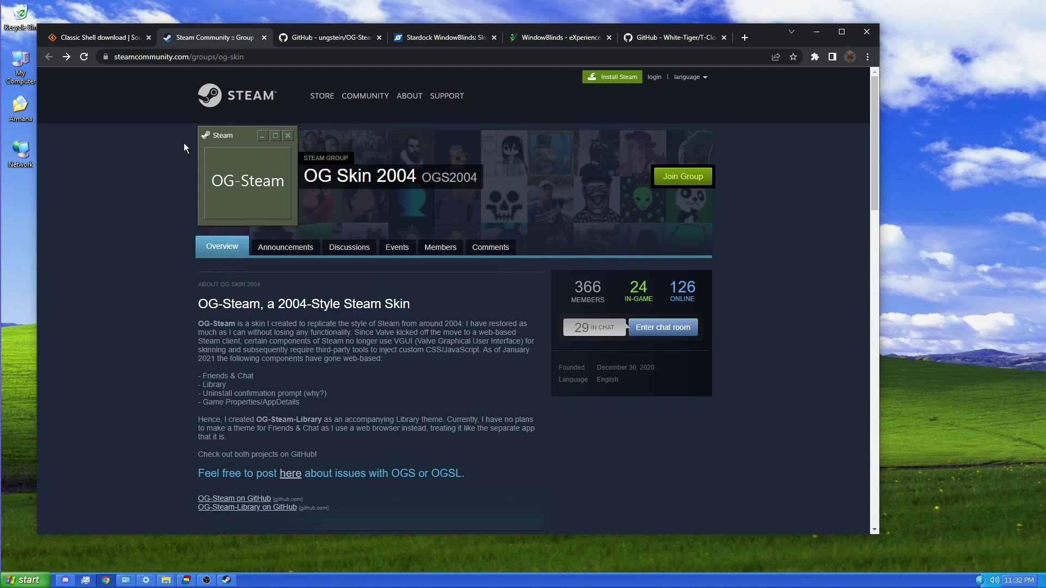
- Switch to Chrome, place the Steam Community group and OG-Steam GitHub tabs first, and read the README's Installing section
left_click_drag(216, 34, 119, 34)
left_click_drag(340, 35, 217, 35)
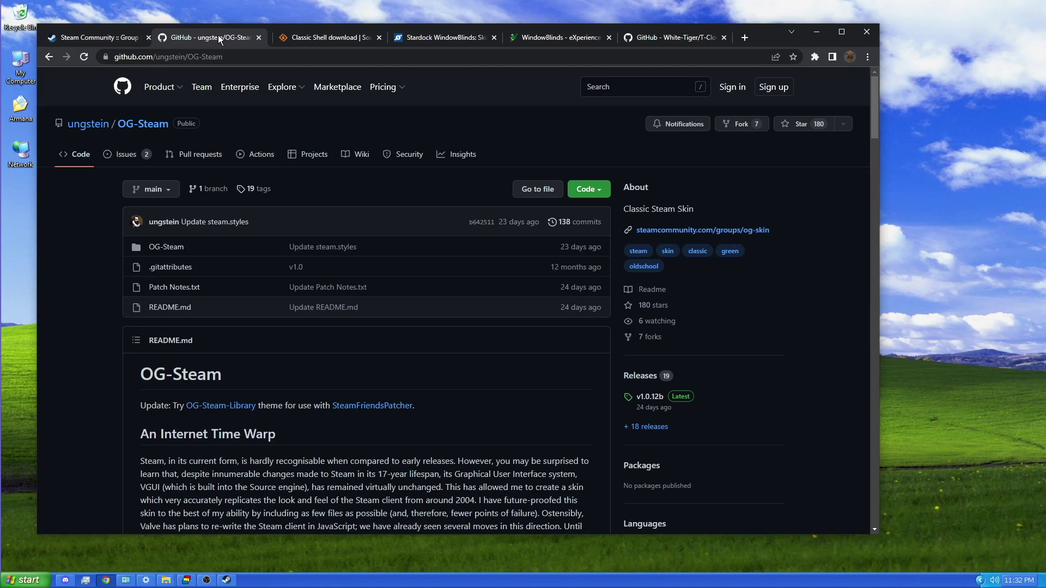
scroll(313, 176, "down", 1)
scroll(345, 218, "down", 8)
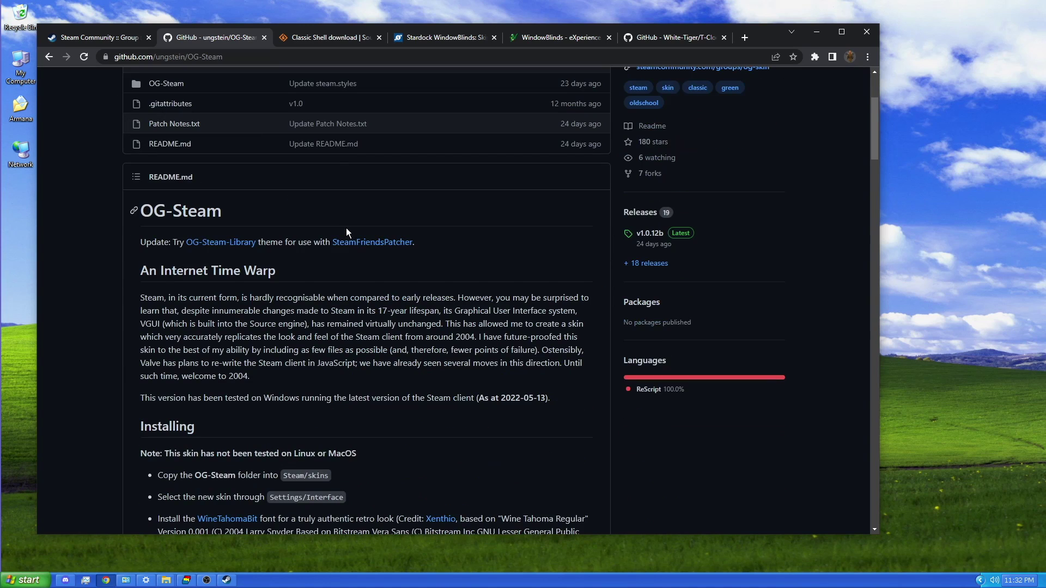
- Download the OG-Steam repository as a ZIP and extract it to the OG-Steam-main folder in Downloads
left_click(165, 582)
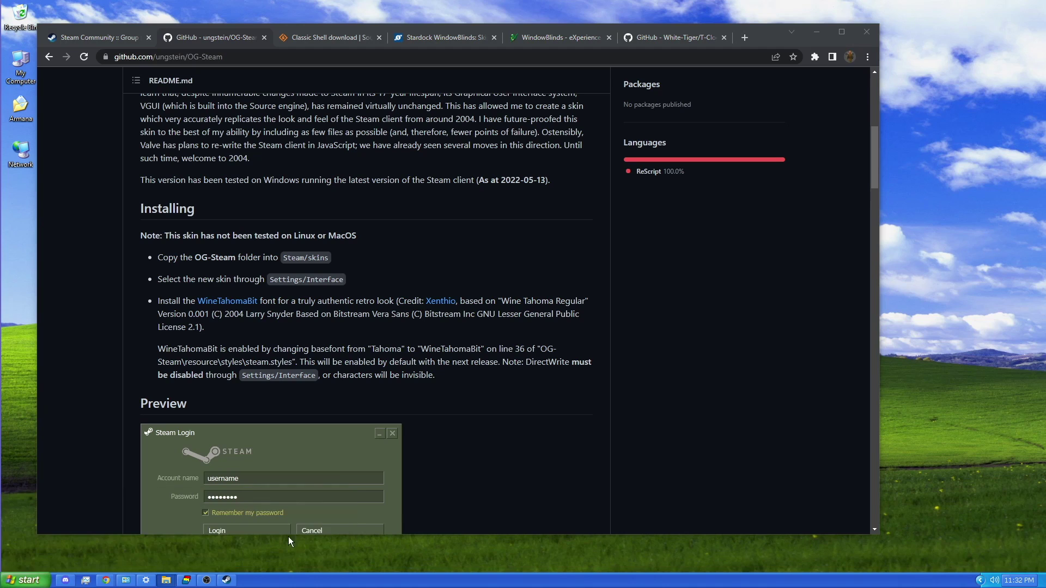
scroll(508, 170, "up", 7)
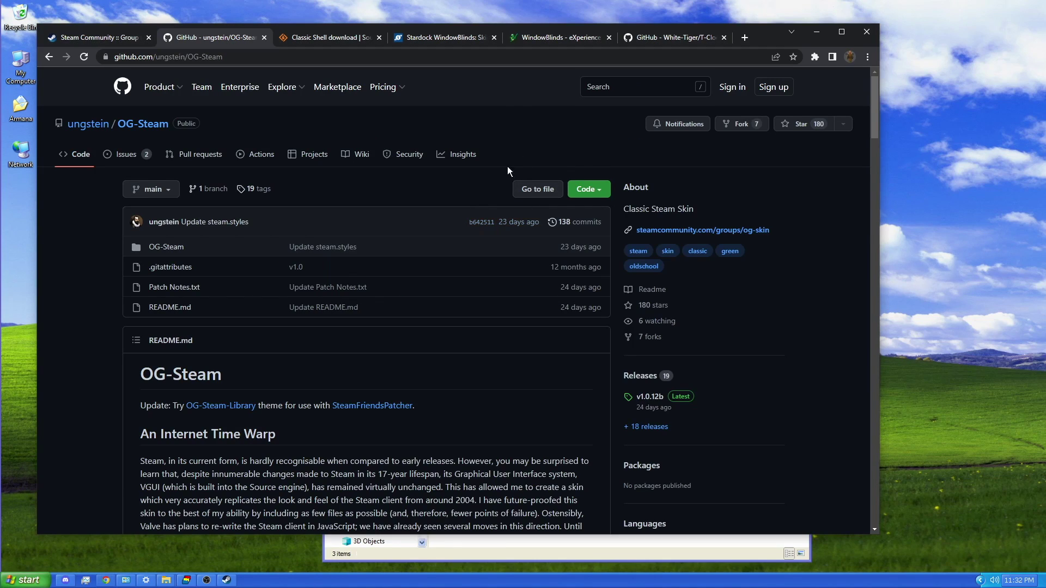
left_click(599, 188)
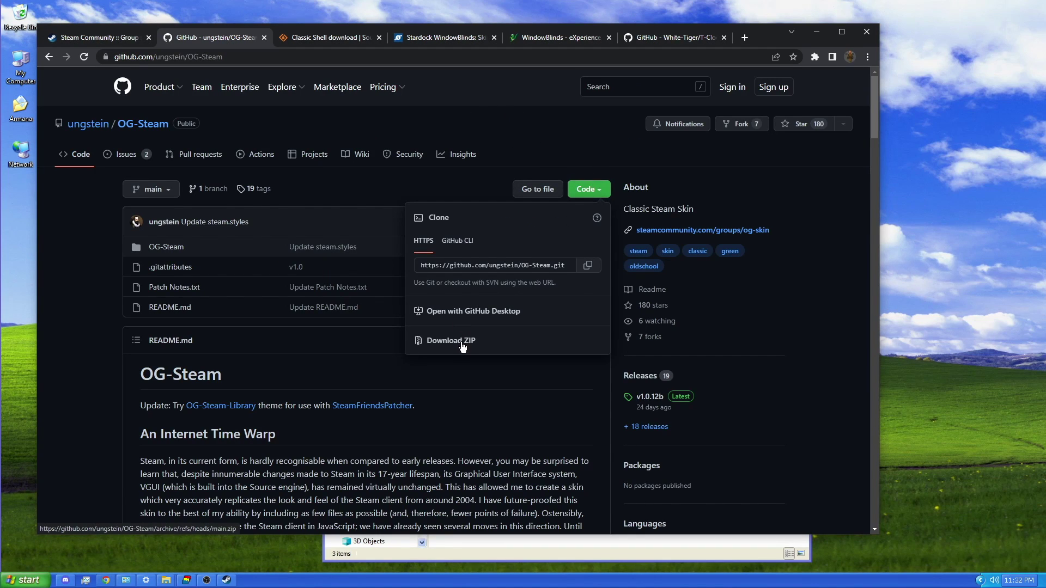
left_click(461, 341)
left_click(82, 519)
left_click(717, 52)
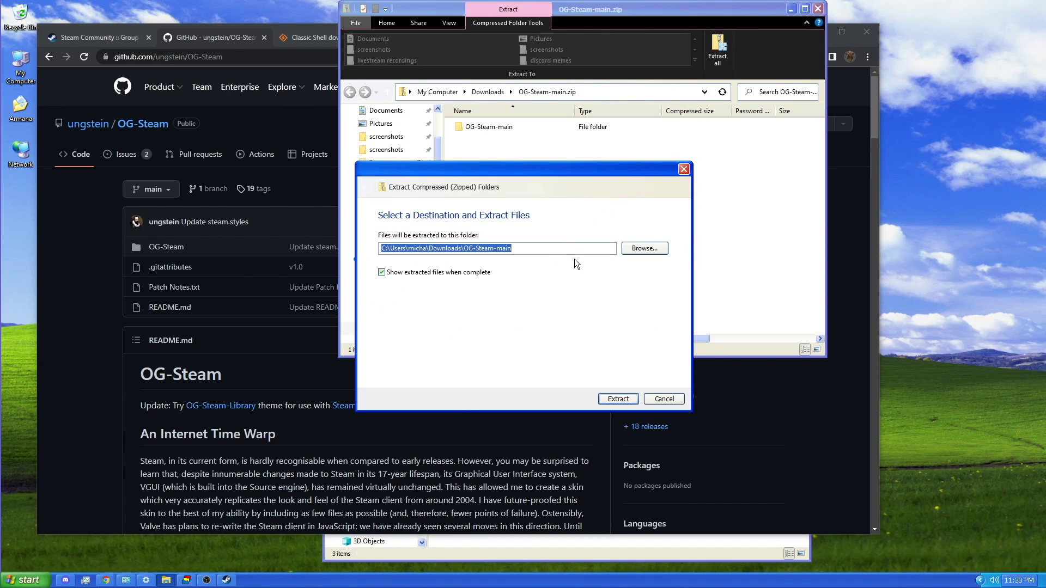
left_click(618, 399)
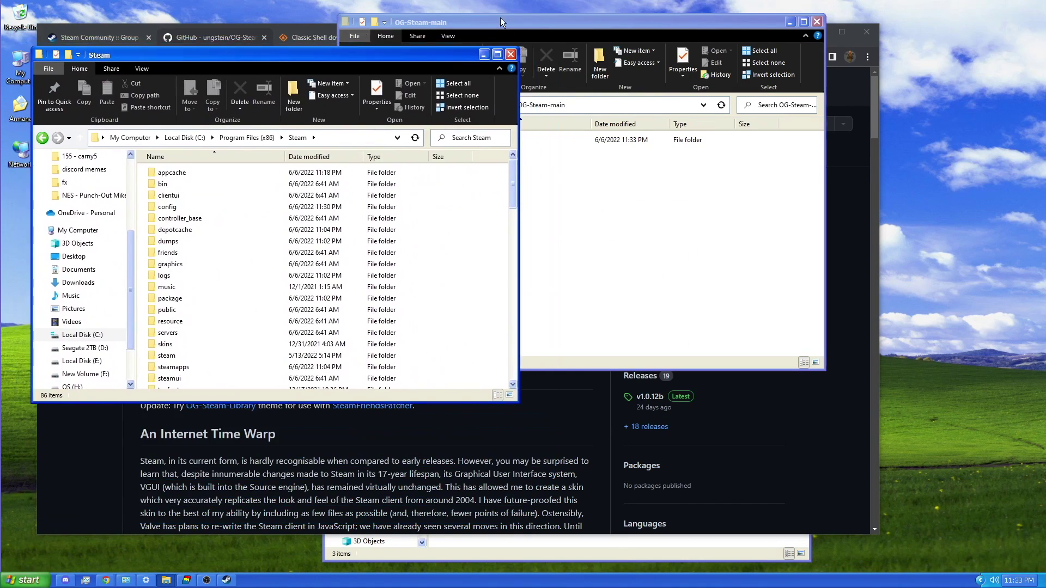
- Open the skins folder in Program Files (x86)\Steam beside the extracted OG-Steam-main folder and close the extracted folder's window
left_click_drag(521, 22, 702, 51)
left_click_drag(702, 50, 694, 50)
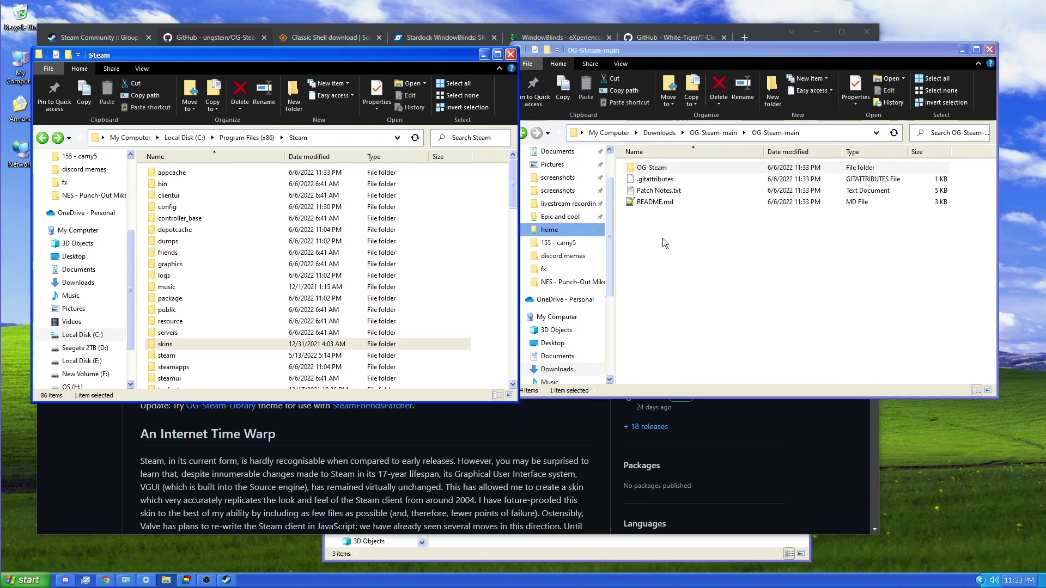
left_click(663, 243)
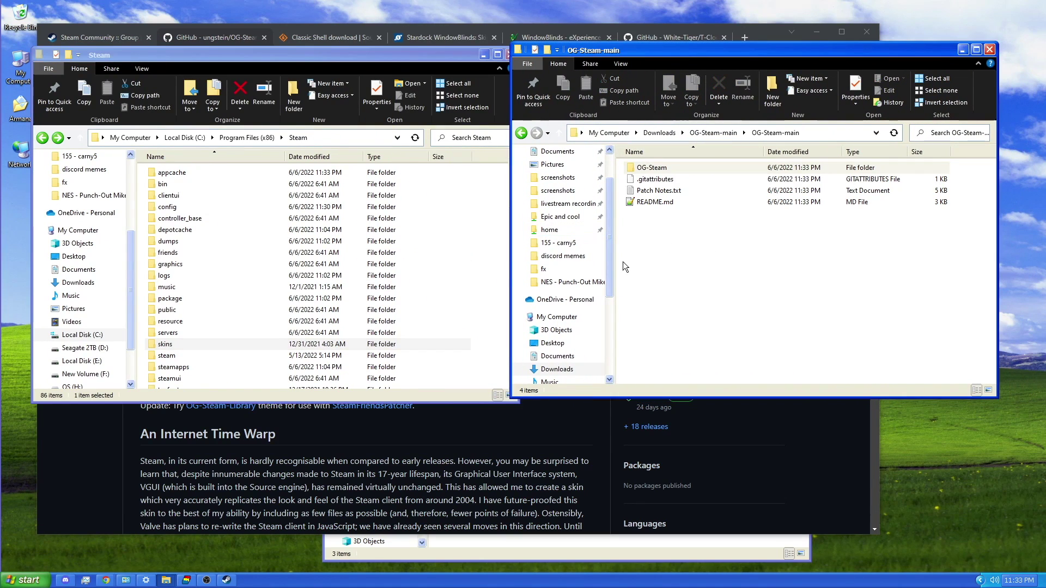
double_click(260, 344)
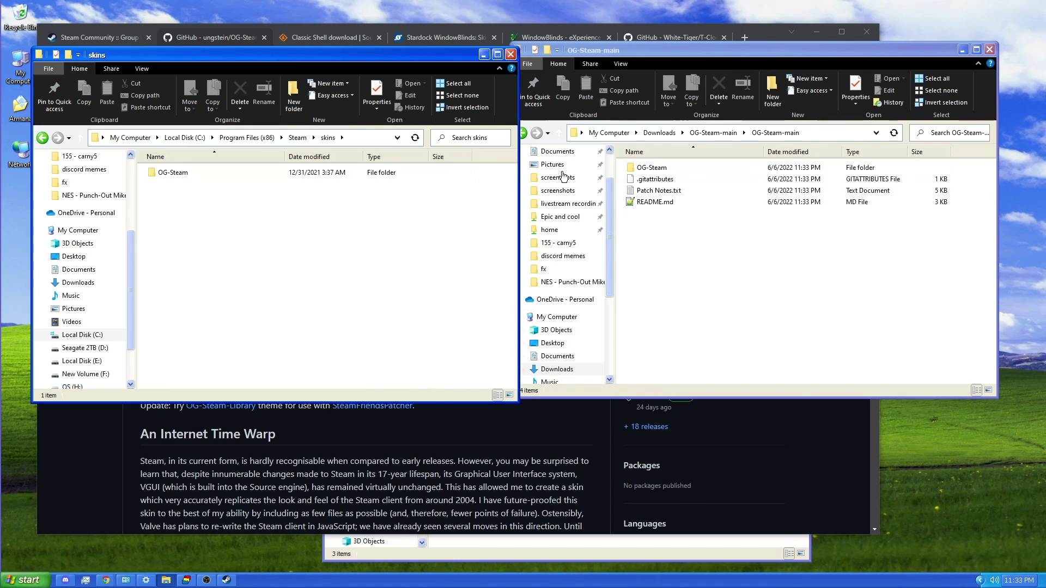
left_click(989, 49)
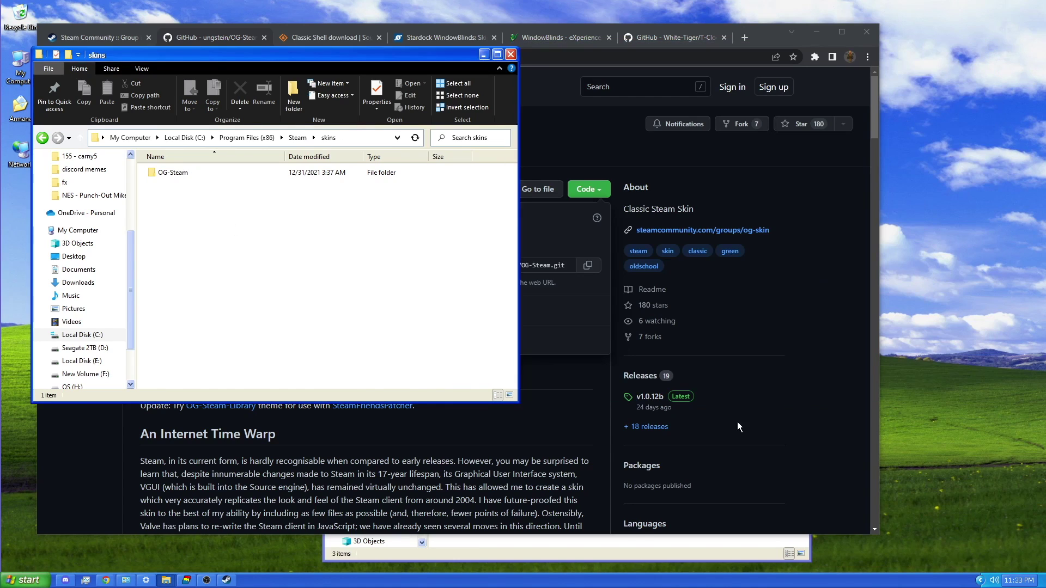
- Switch to Steam and open the Interface page of its settings
left_click(226, 579)
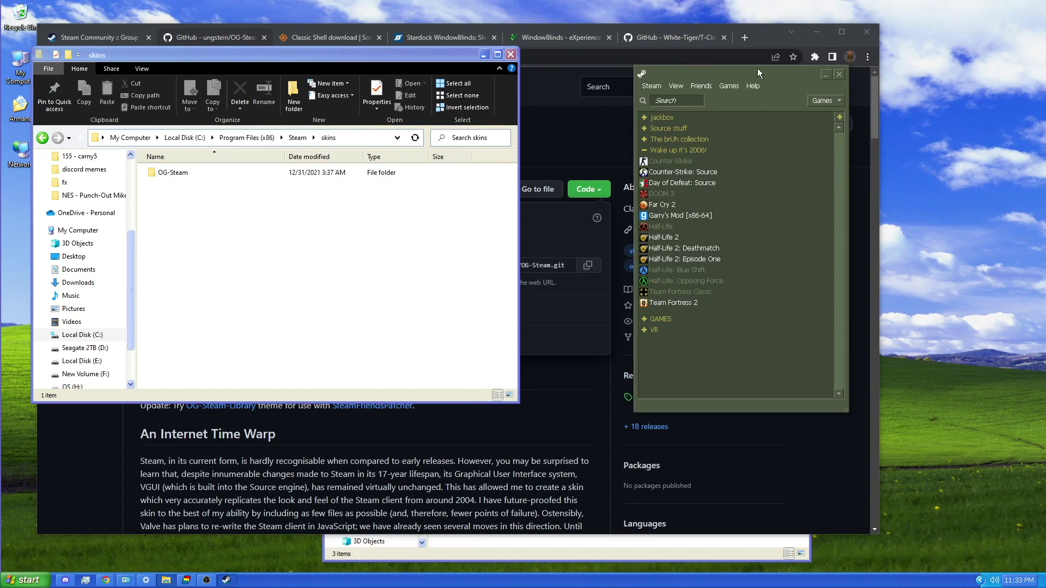
left_click(651, 86)
left_click(675, 155)
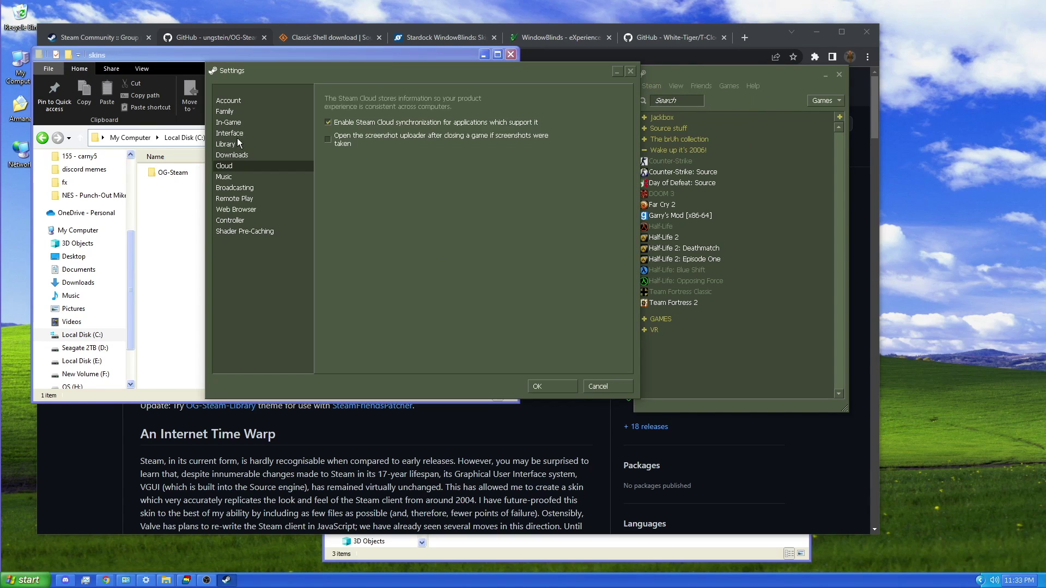
left_click(237, 133)
left_click(238, 124)
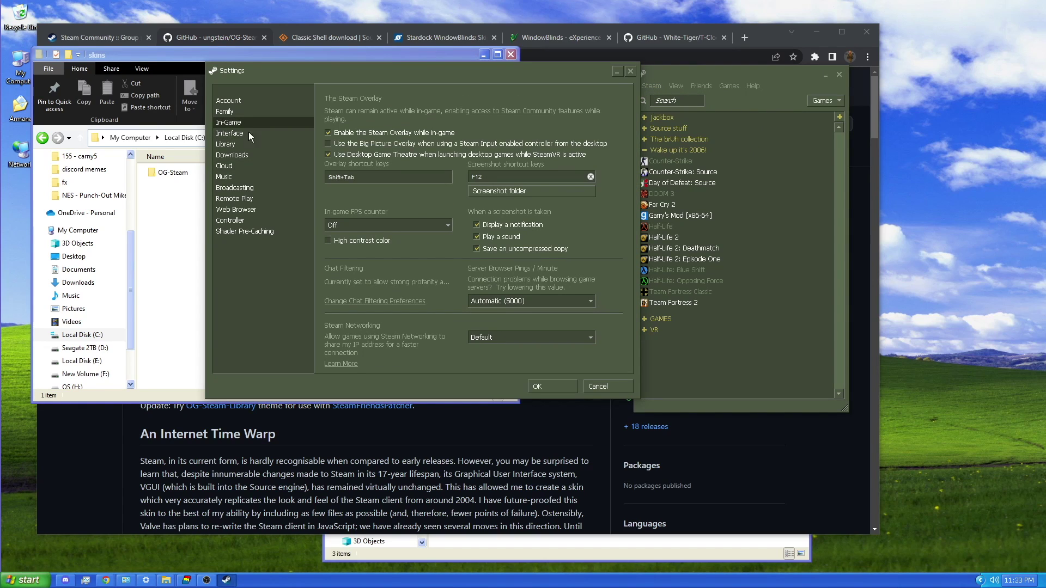
left_click(236, 134)
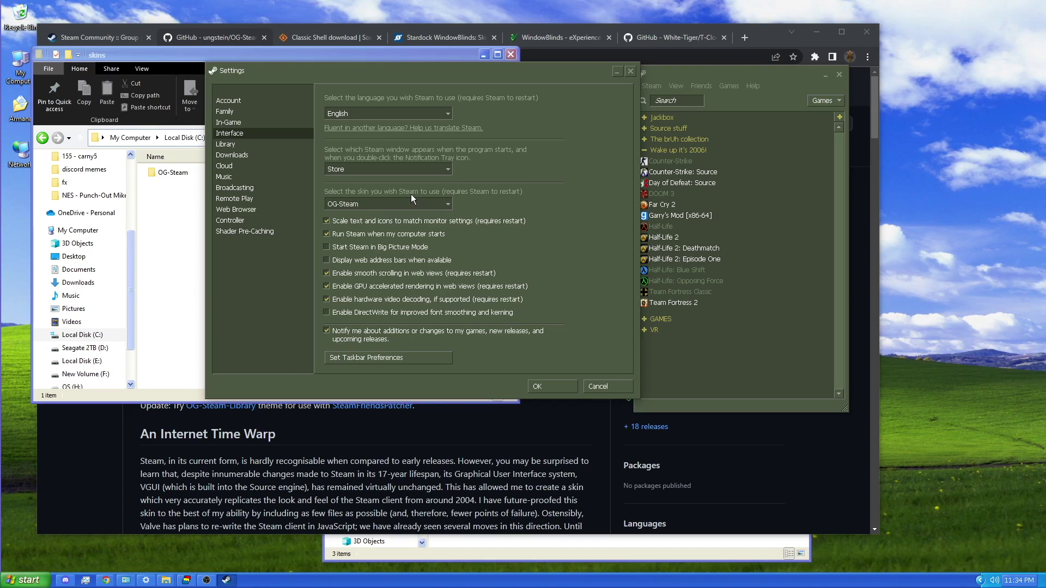
- Choose OG-Steam as the Steam skin and accept the settings
left_click(395, 202)
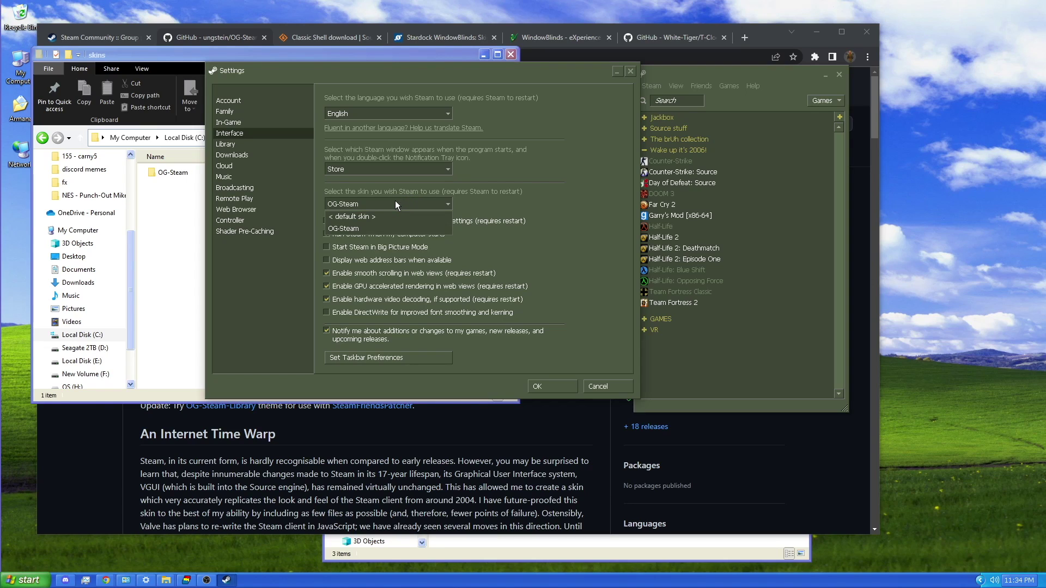
left_click(365, 216)
left_click(362, 205)
left_click(361, 229)
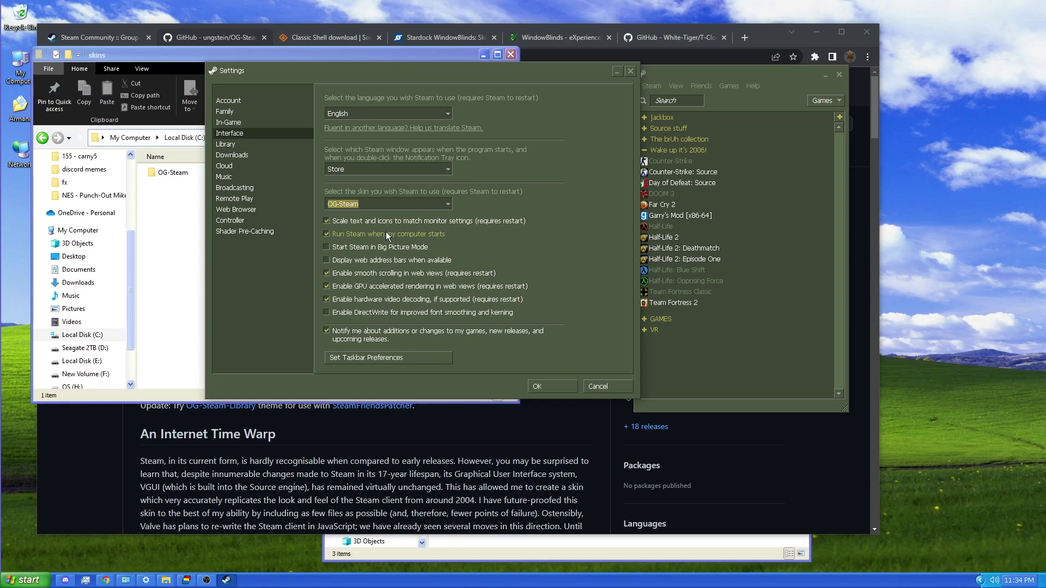
left_click(545, 385)
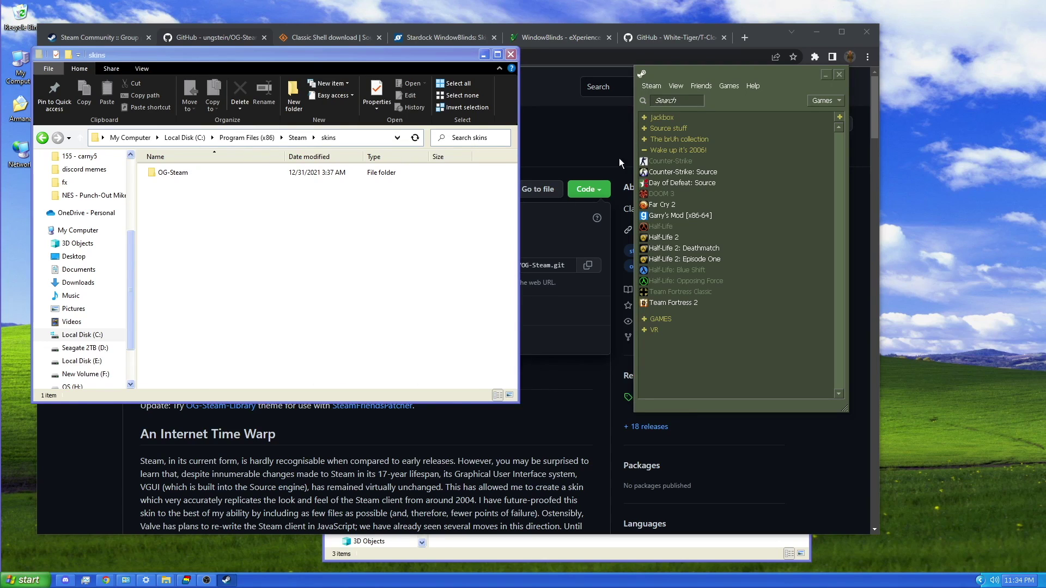
left_click(729, 85)
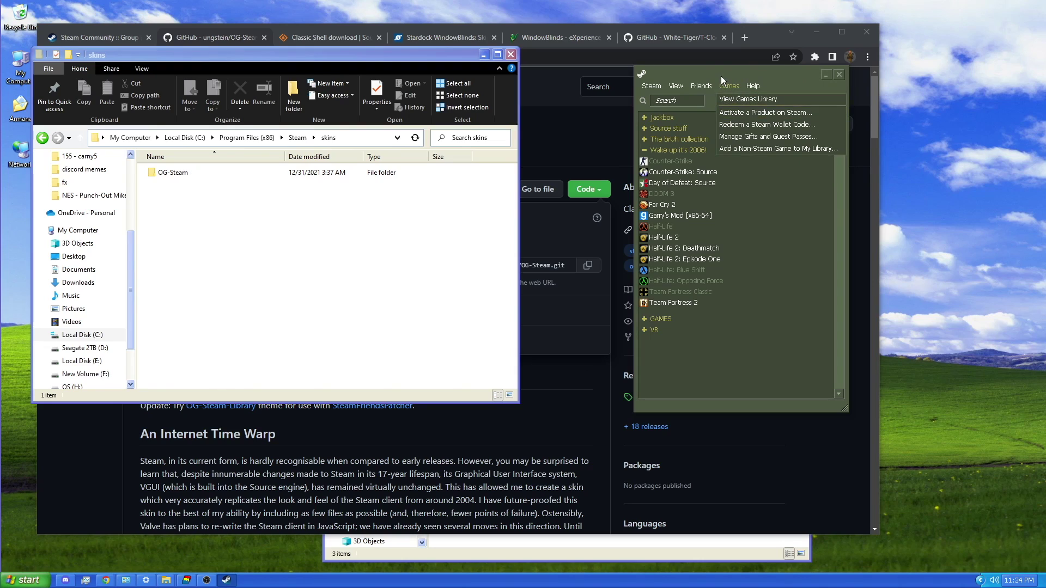
left_click_drag(721, 76, 835, 59)
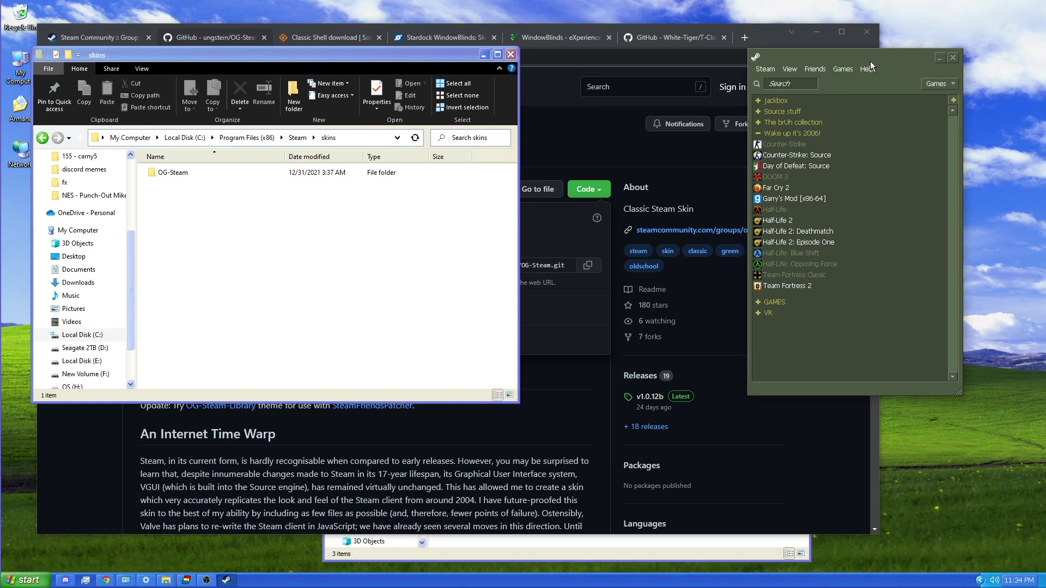
left_click_drag(870, 61, 880, 81)
left_click(832, 88)
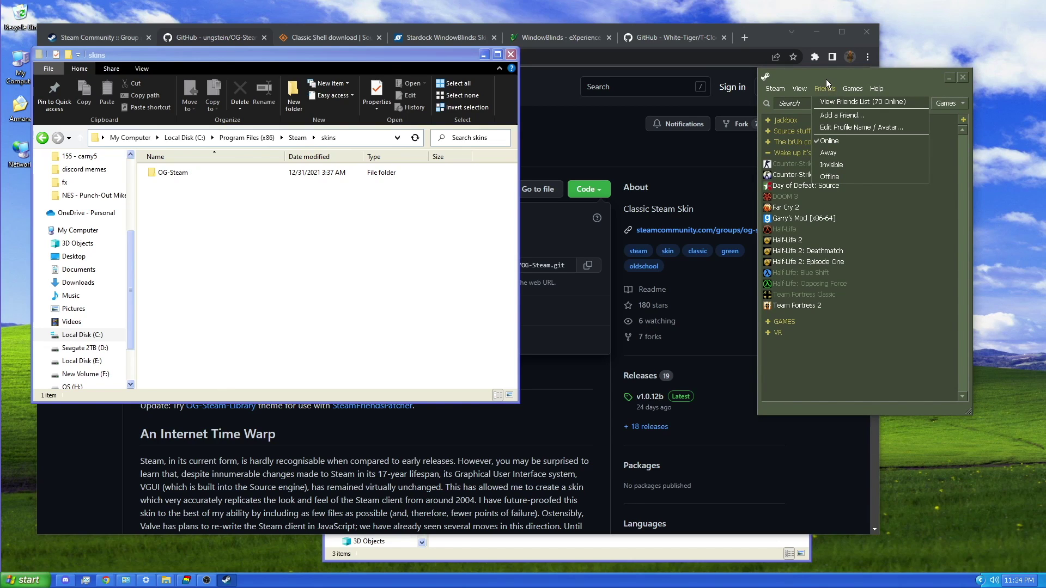
- Look through the menus of the reskinned Steam window, including Friends and Help, and close Steam
left_click(826, 79)
left_click(828, 89)
mouse_move(877, 89)
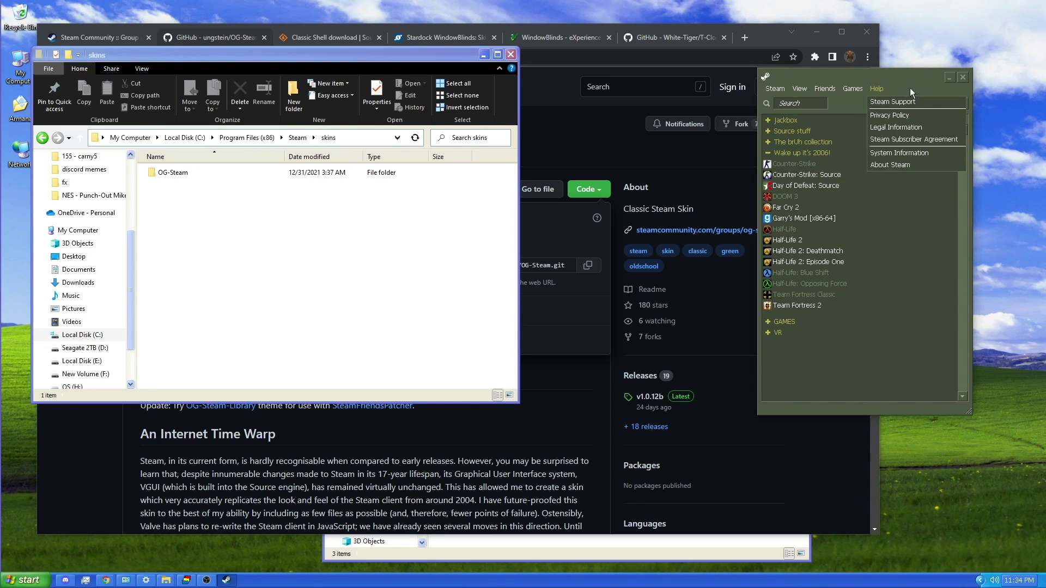
left_click(961, 79)
- Close the skins folder window and minimize the browser to clear the desktop
left_click_drag(410, 56, 586, 42)
left_click(688, 42)
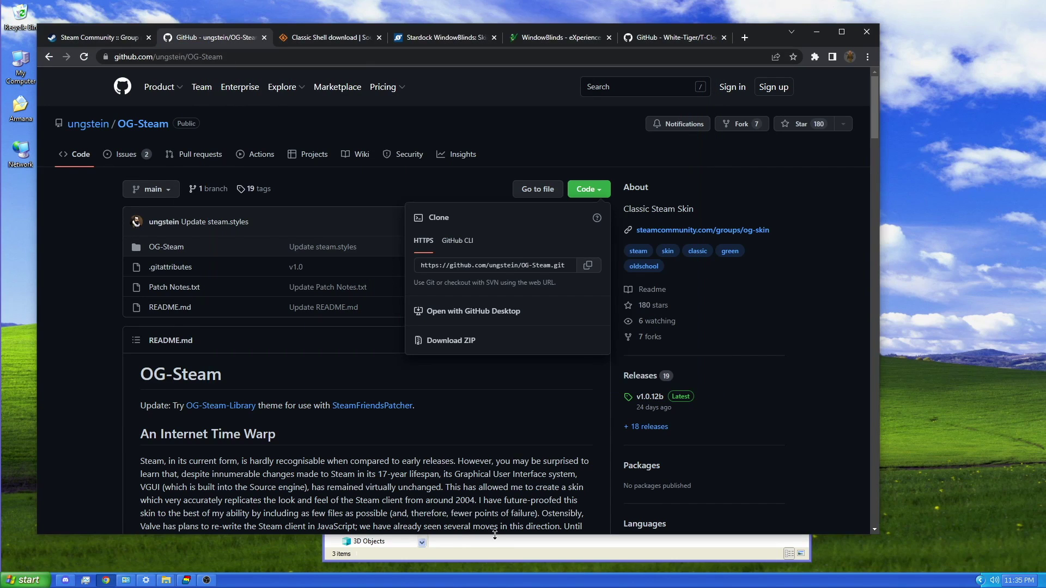
left_click(802, 215)
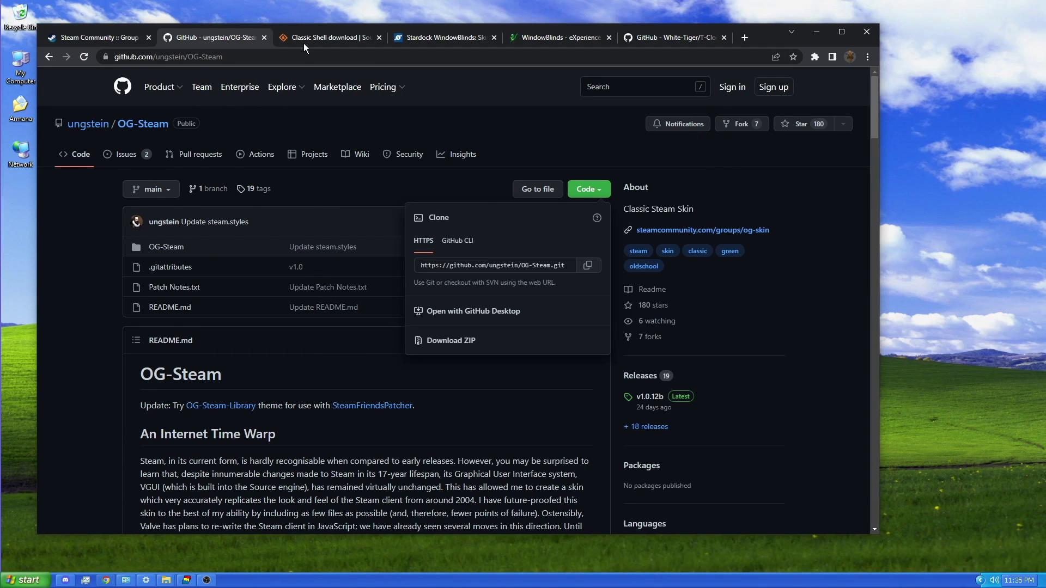
left_click(816, 32)
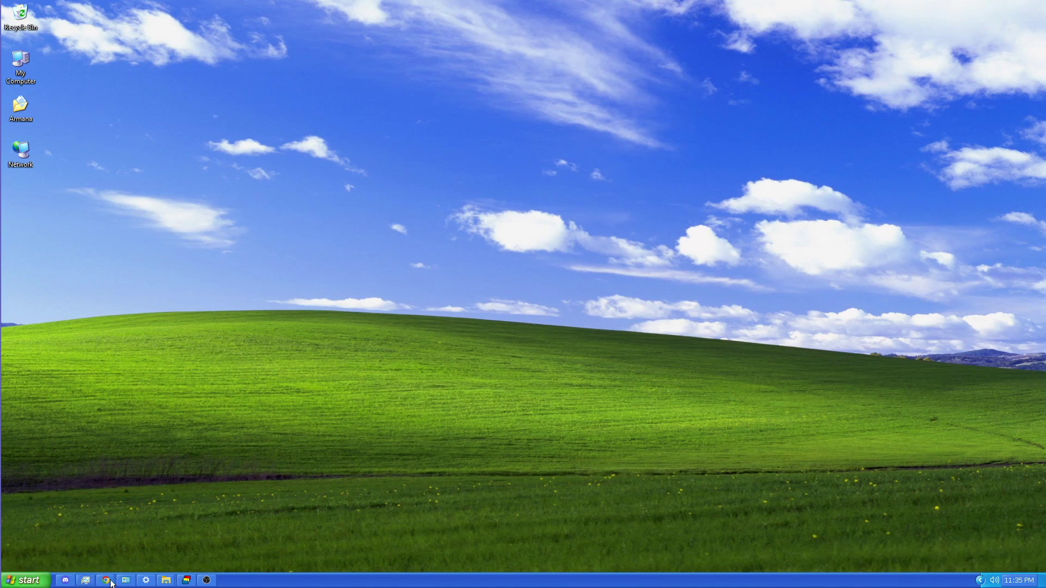
- Display the XP-style Start menu and open the personal user folder from it
left_click(25, 580)
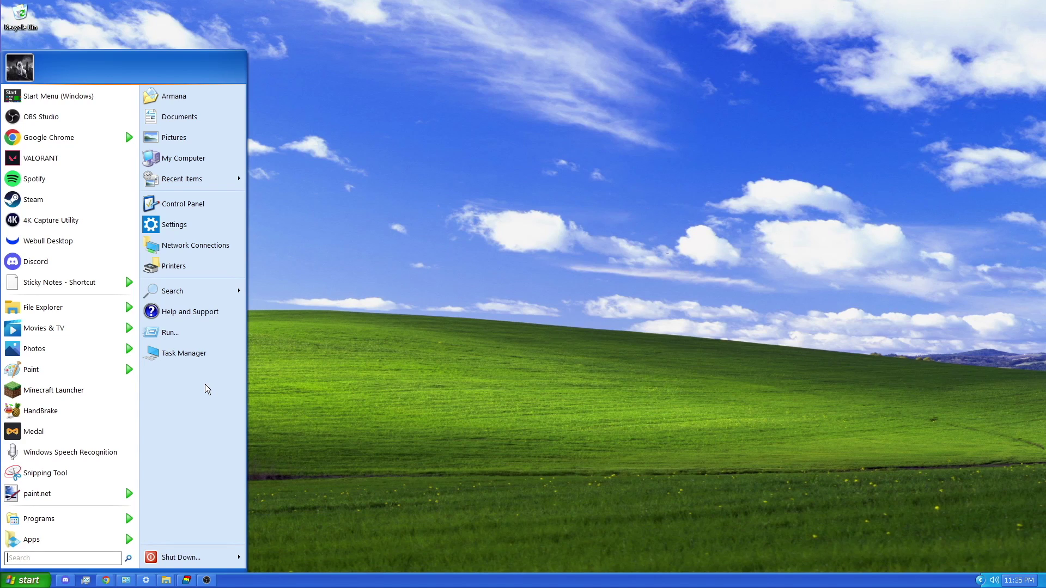
left_click(259, 403)
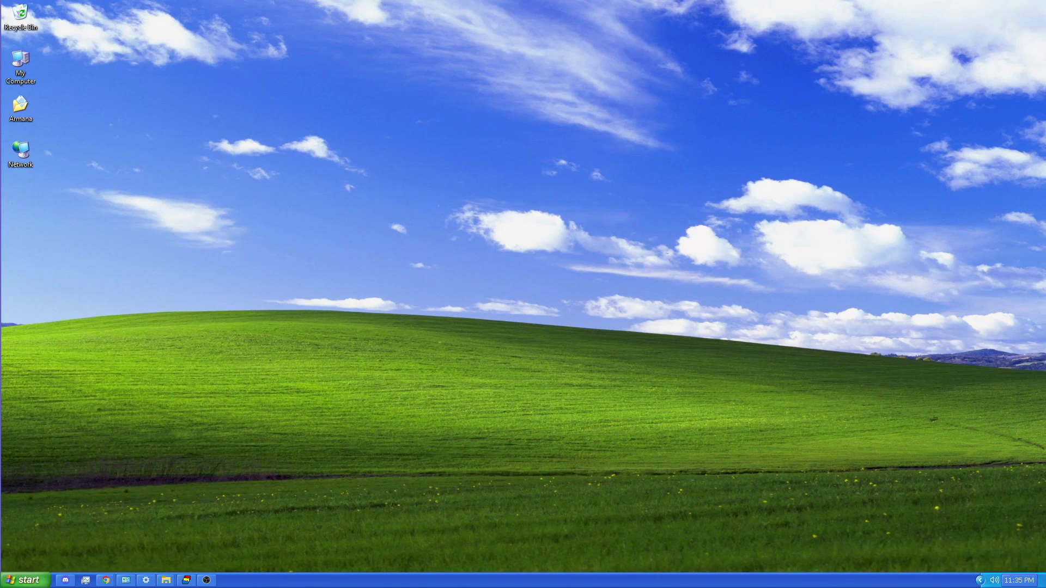
left_click(28, 580)
left_click(205, 114)
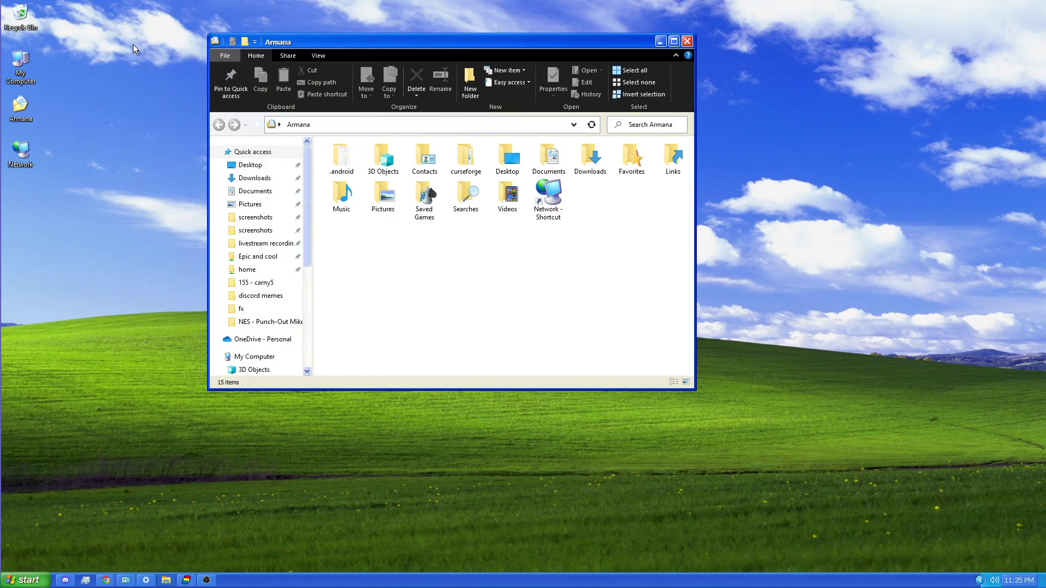
- Examine the XP look of the folder window while moving and resizing it, plus the hidden tray icons and Start menu
left_click_drag(317, 41, 494, 99)
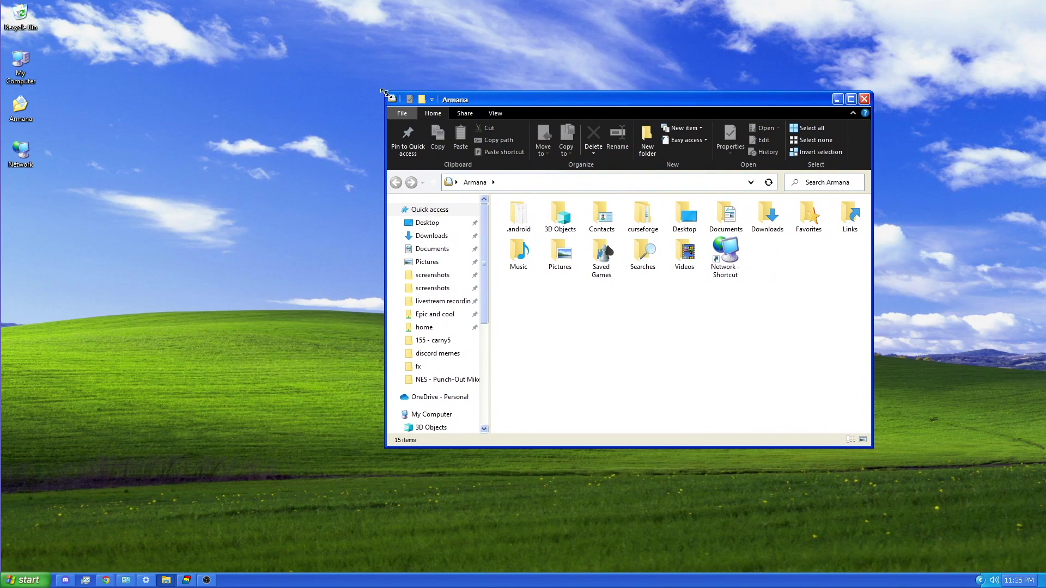
mouse_move(386, 93)
left_mouse_down()
mouse_move(431, 109)
mouse_move(379, 89)
left_mouse_up()
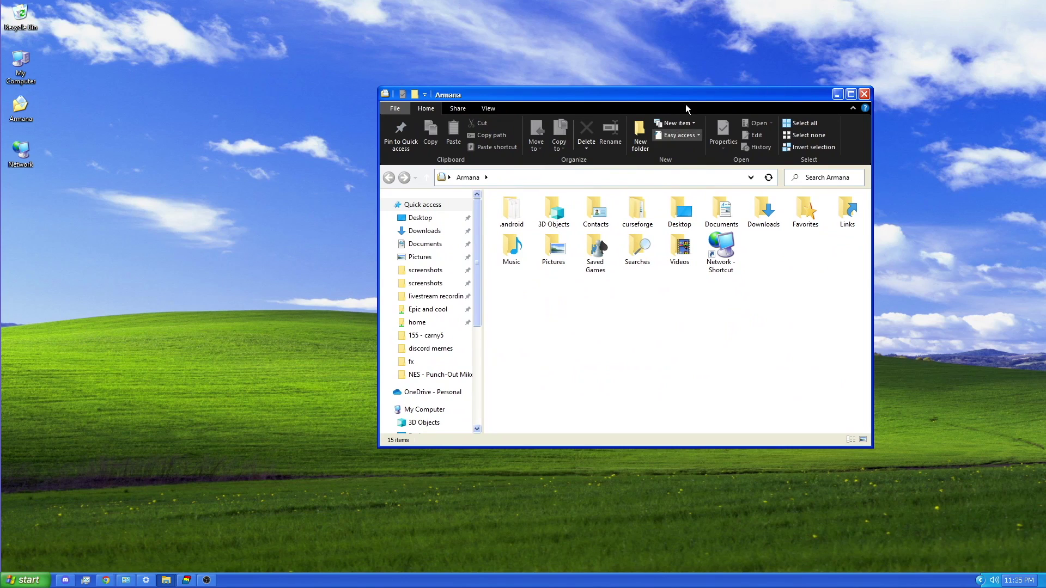
left_click_drag(668, 89, 684, 87)
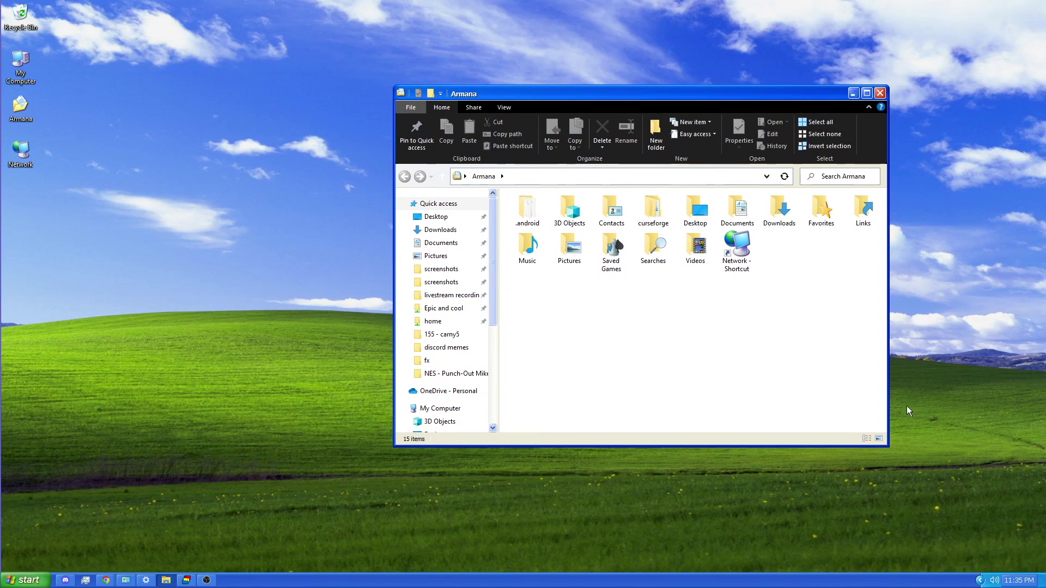
left_click(979, 580)
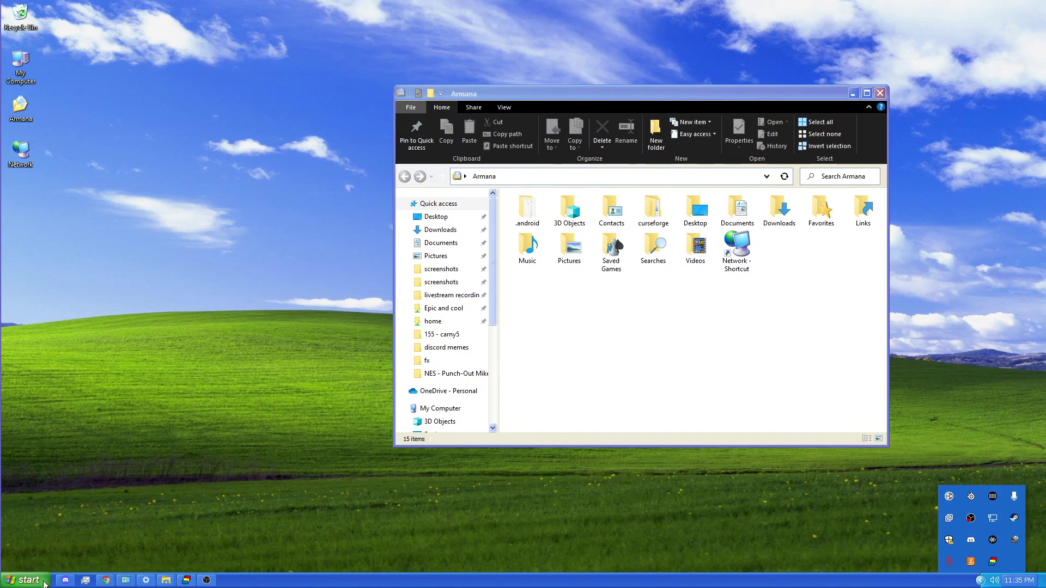
left_click(26, 580)
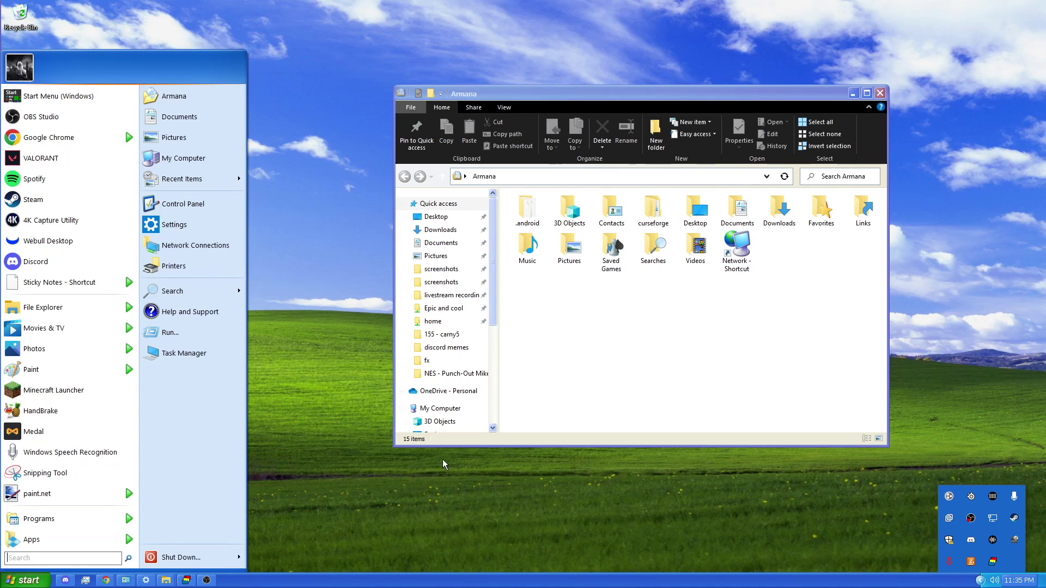
left_click(440, 422)
key("alt+Left")
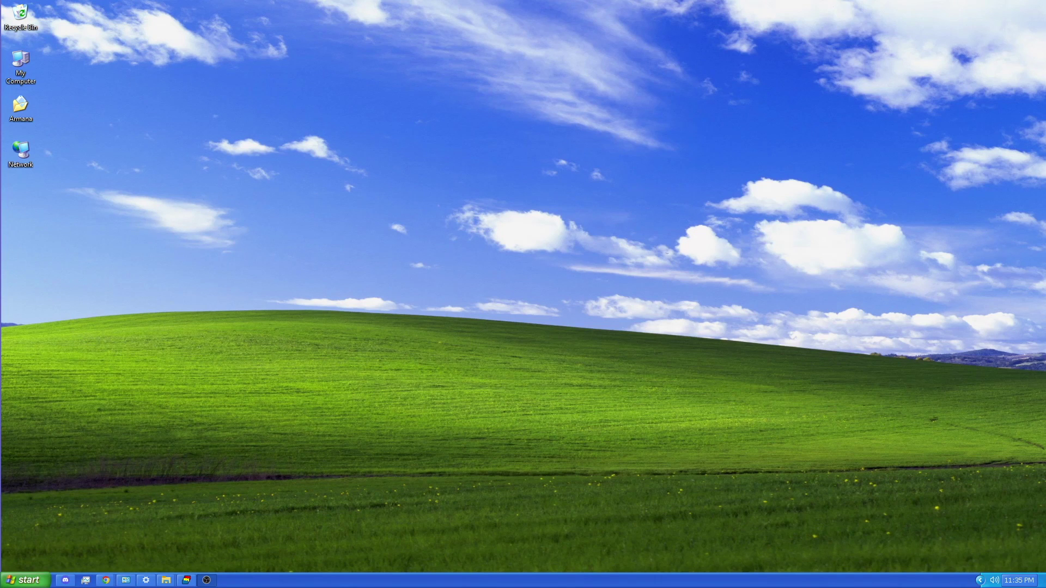
- Switch to Chrome and show the Classic Shell download page on SourceForge
left_click(105, 580)
left_click(327, 37)
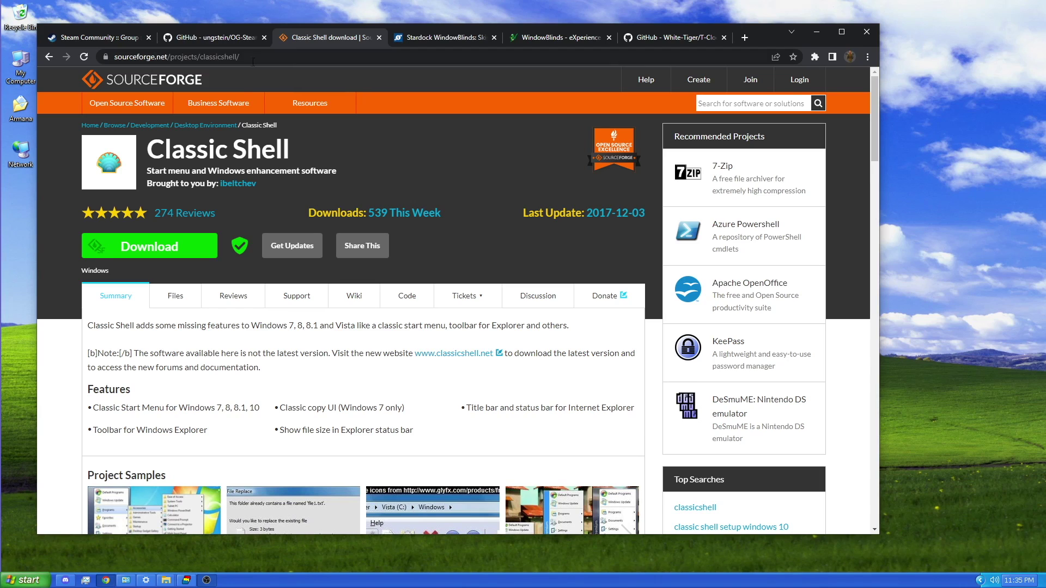
mouse_move(311, 121)
- Show the Start menu and open the Open-Shell Menu settings
key("super")
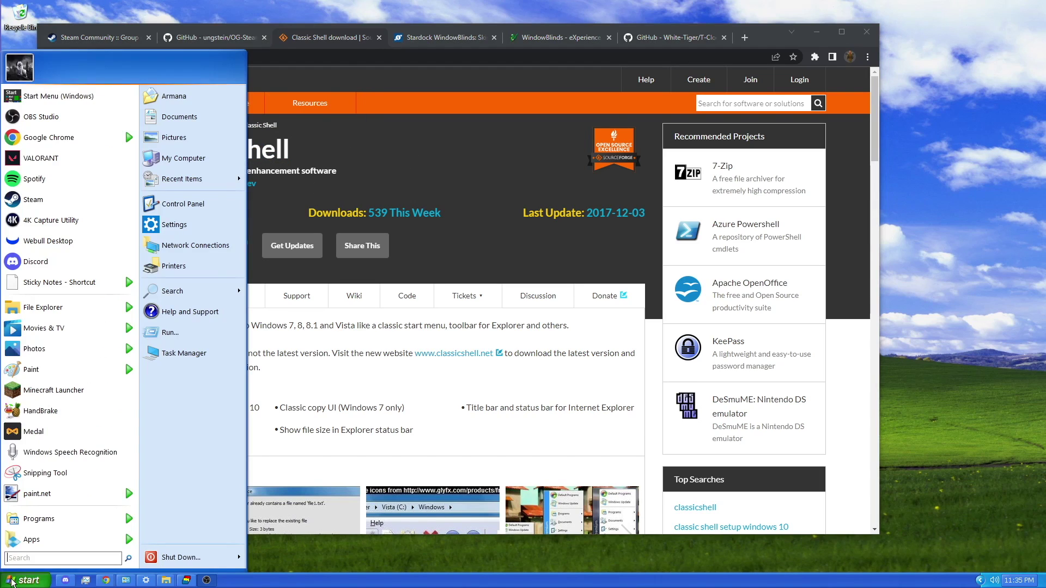
right_click(35, 581)
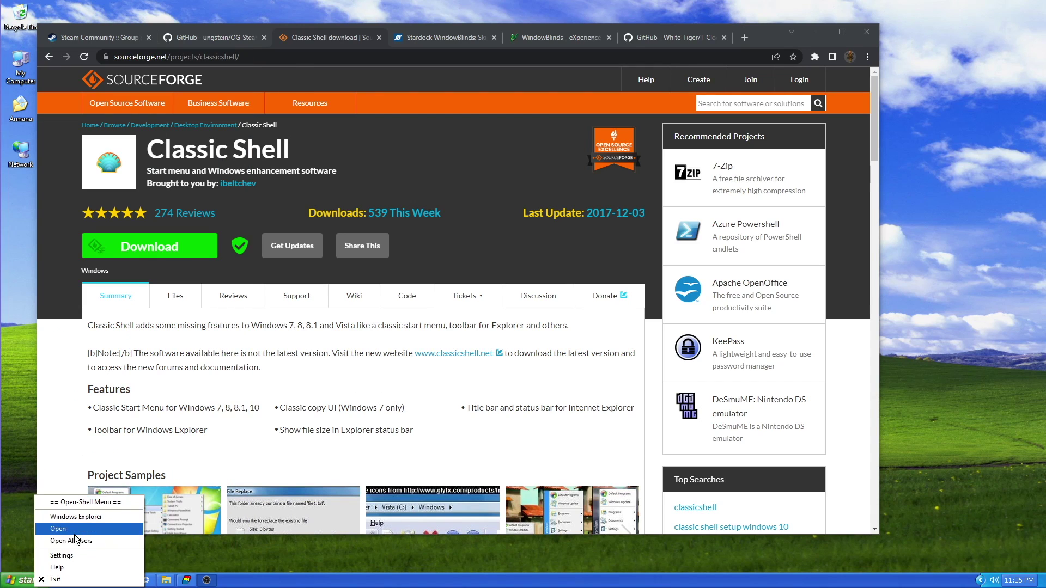
left_click(78, 555)
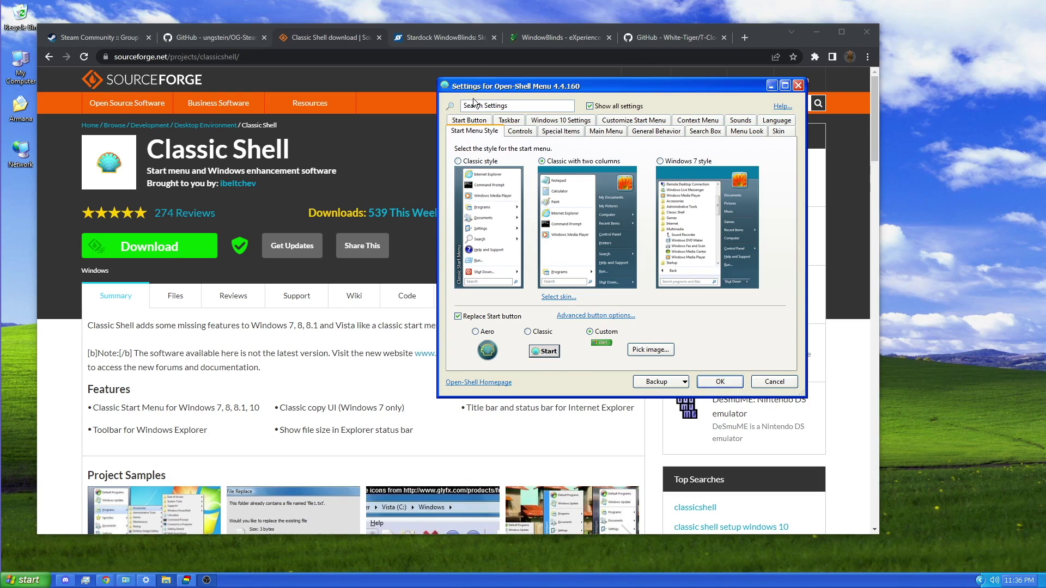
- Set the Start menu skin to Windows XP Luna and preview the Start menu
left_click(561, 296)
left_click(509, 152)
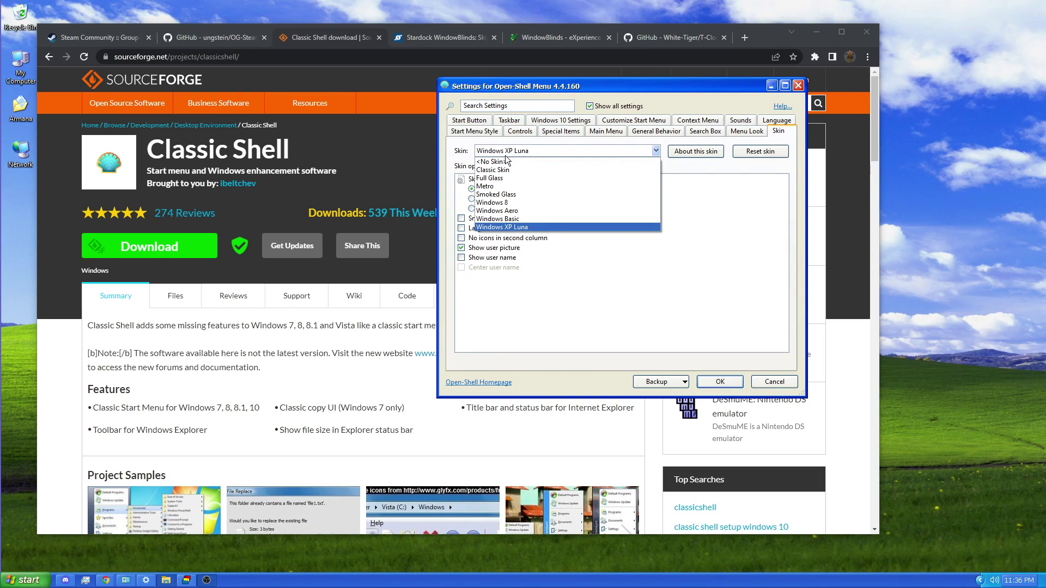
left_click(515, 228)
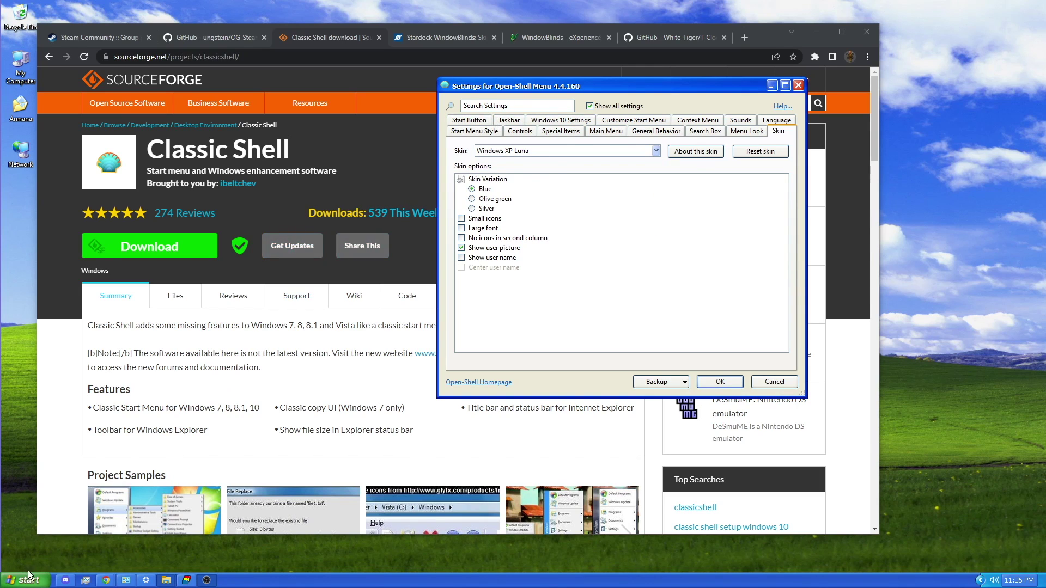
key("super")
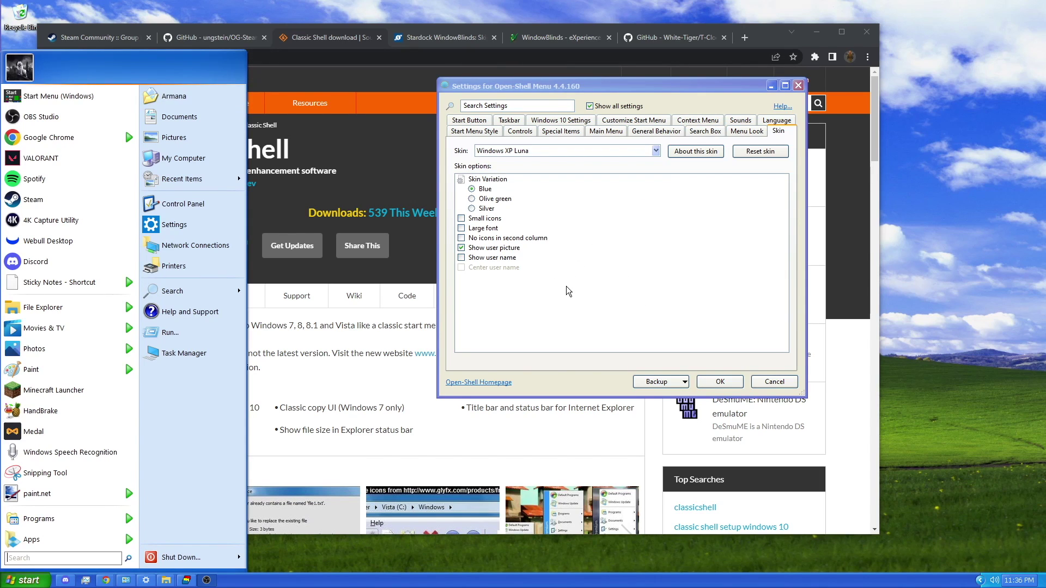
left_click(539, 171)
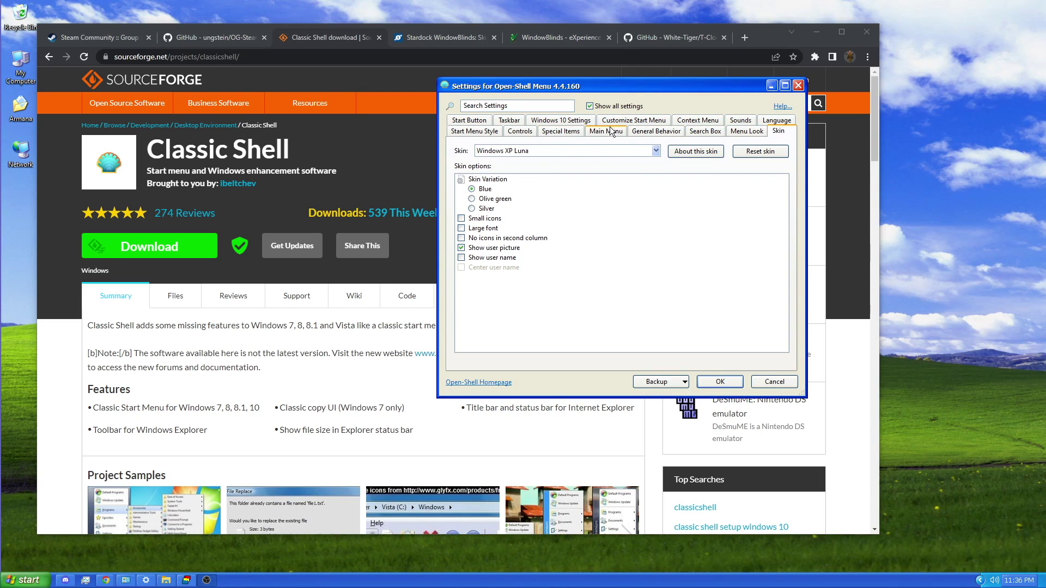
- Return to the Start menu style settings, check the current Start menu, and examine the advanced Start button options
left_click(474, 131)
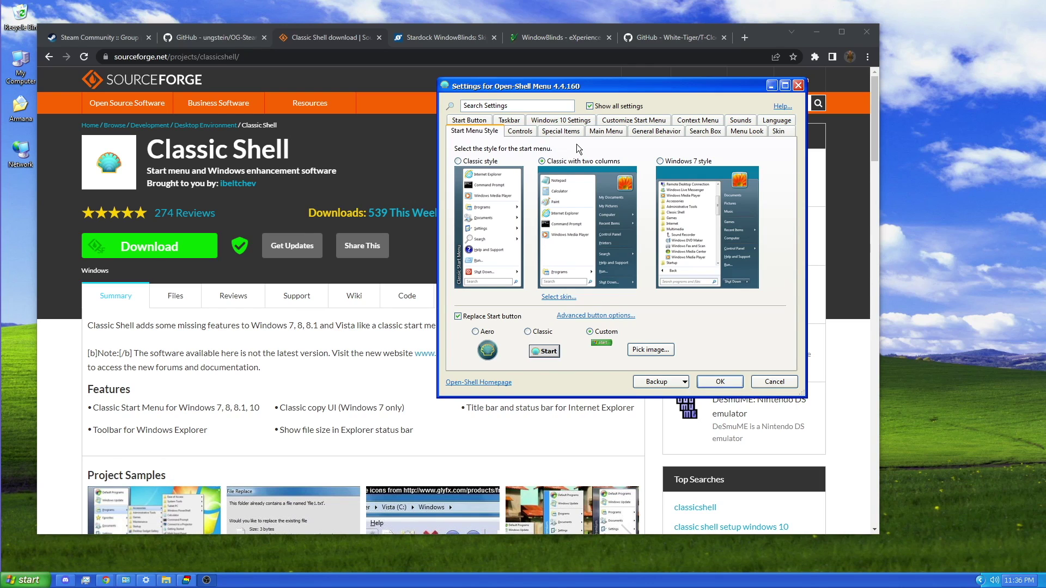
left_click(17, 582)
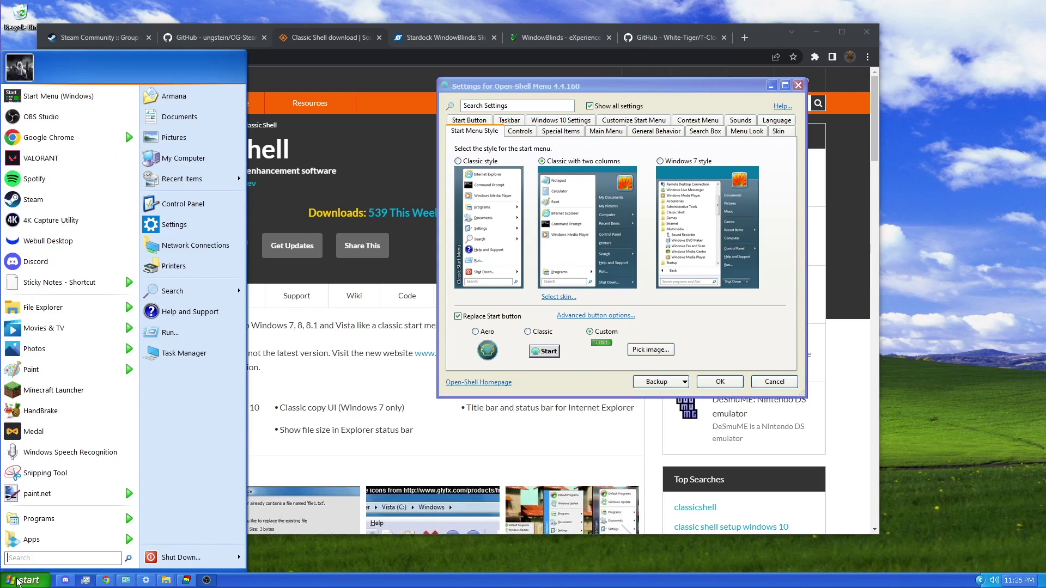
left_click(17, 582)
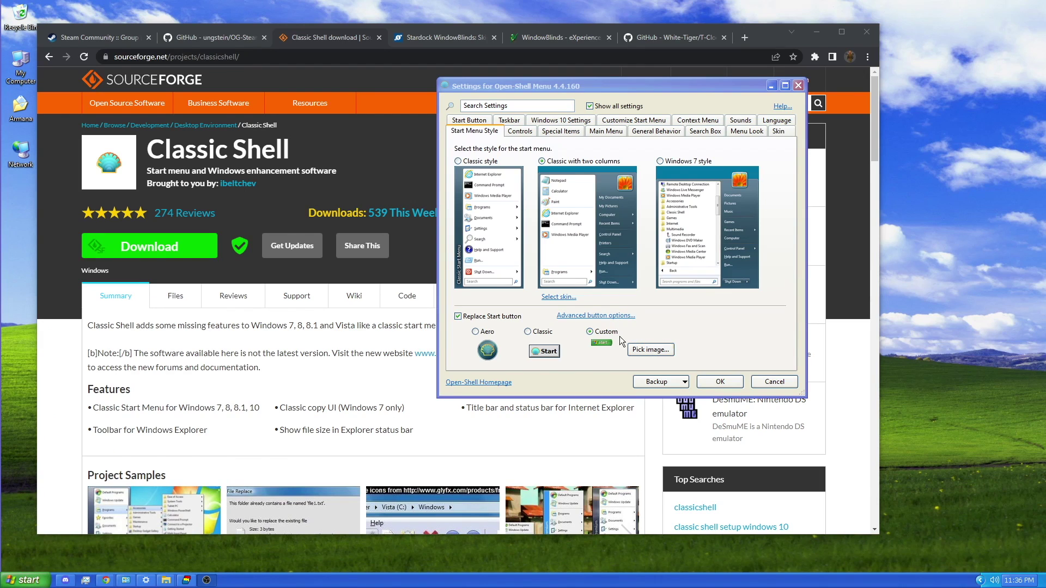
left_click(644, 322)
left_click(612, 321)
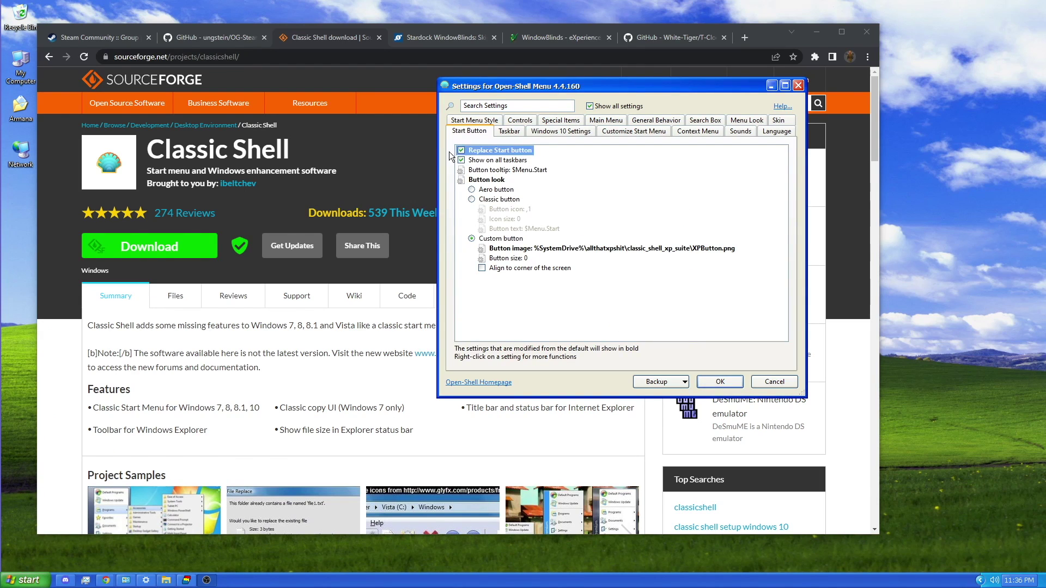
left_click(471, 121)
- Use XPButton.png from the classic_shell_xp_suite folder as the custom Start button image
left_click(653, 351)
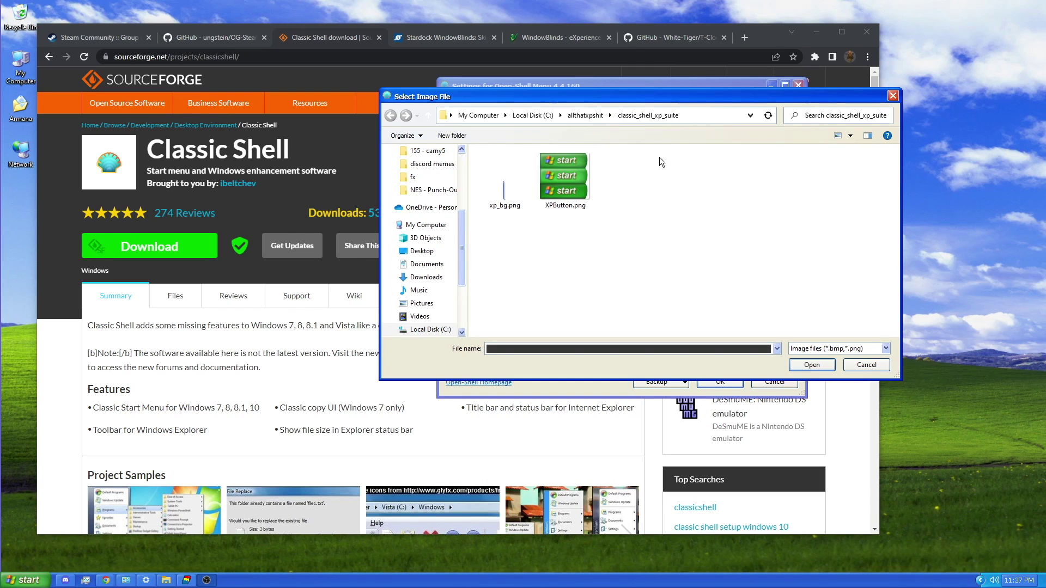
left_click(568, 168)
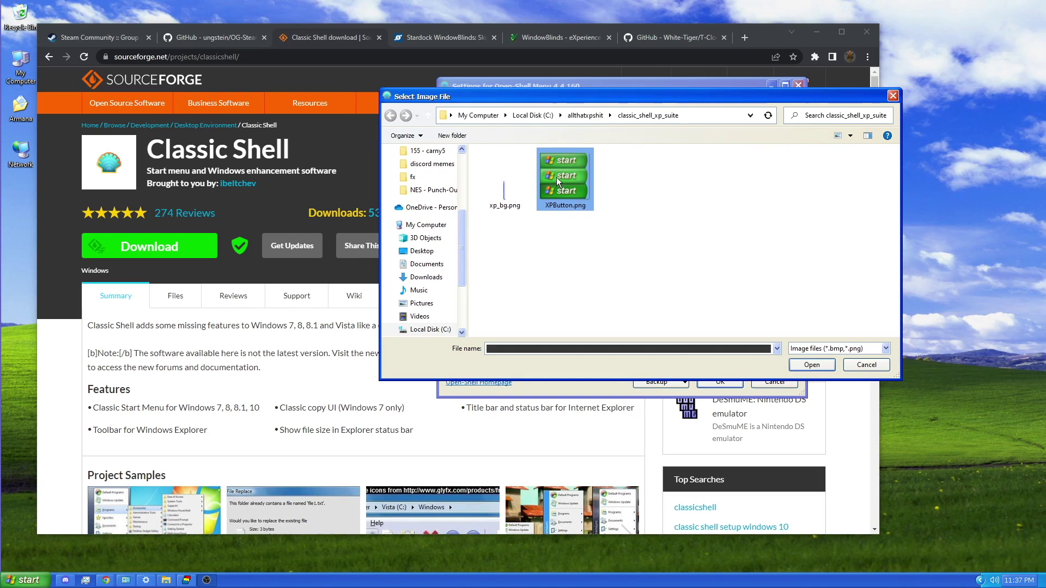
left_click(823, 369)
- Try the Aero Start button for comparison and switch back to the Custom one
left_click(3, 585)
left_click(4, 586)
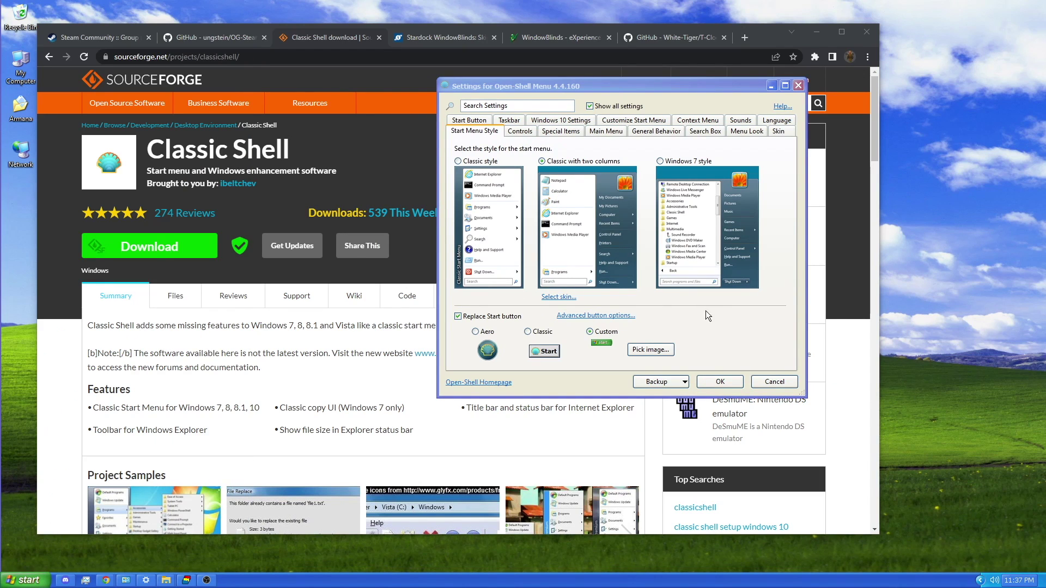
left_click(477, 332)
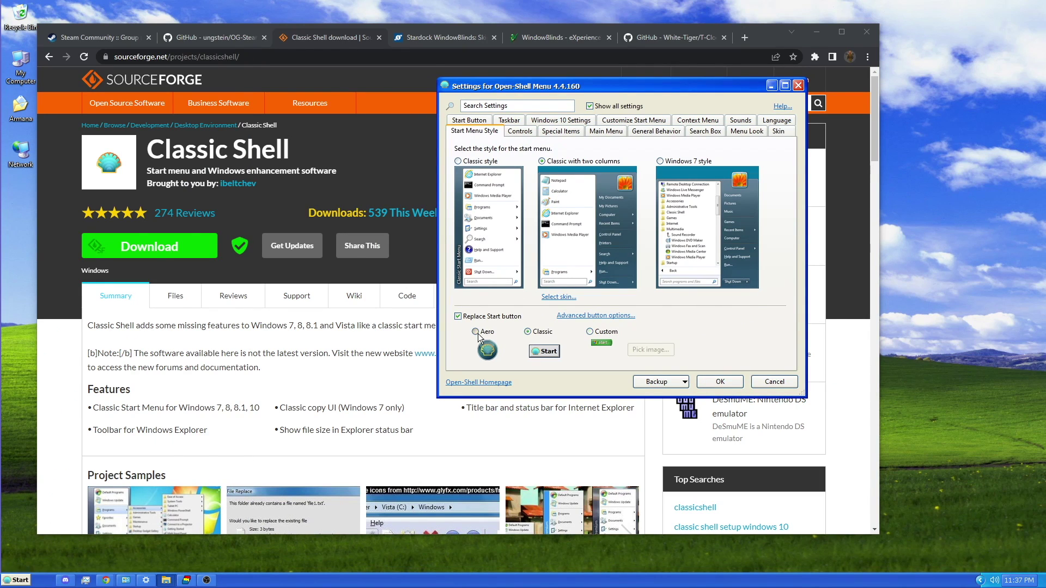
left_click(594, 331)
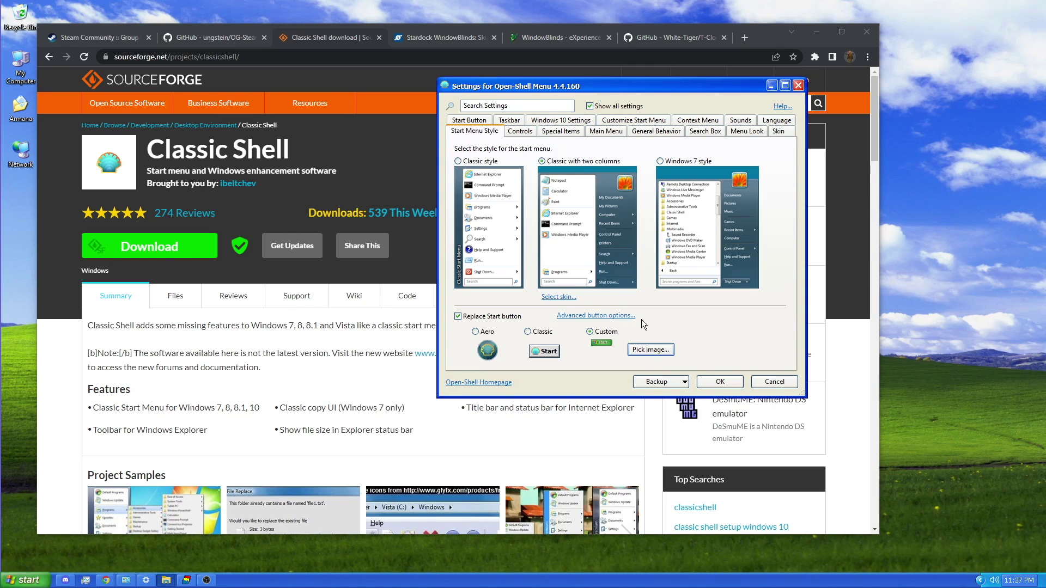
- Enable taskbar customization and use xp_bg.png from the classic_shell_xp_suite folder as the taskbar texture
left_click(509, 121)
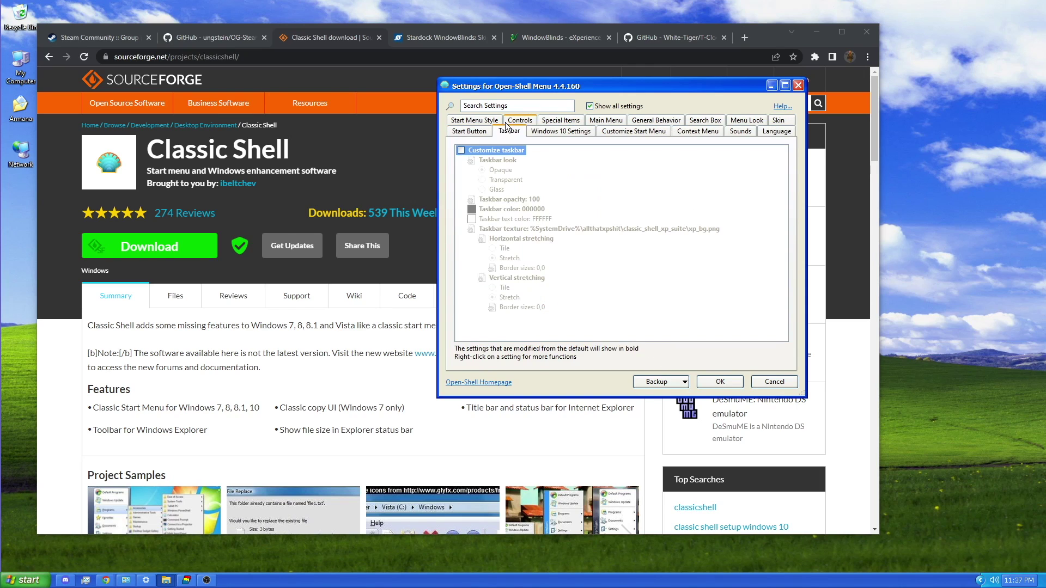
left_click(462, 151)
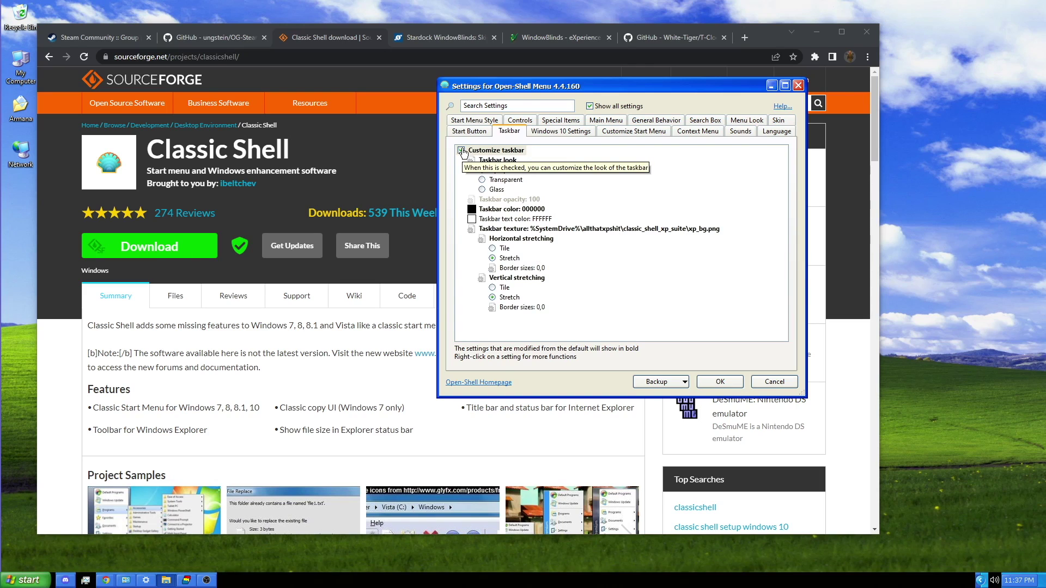
left_click(491, 229)
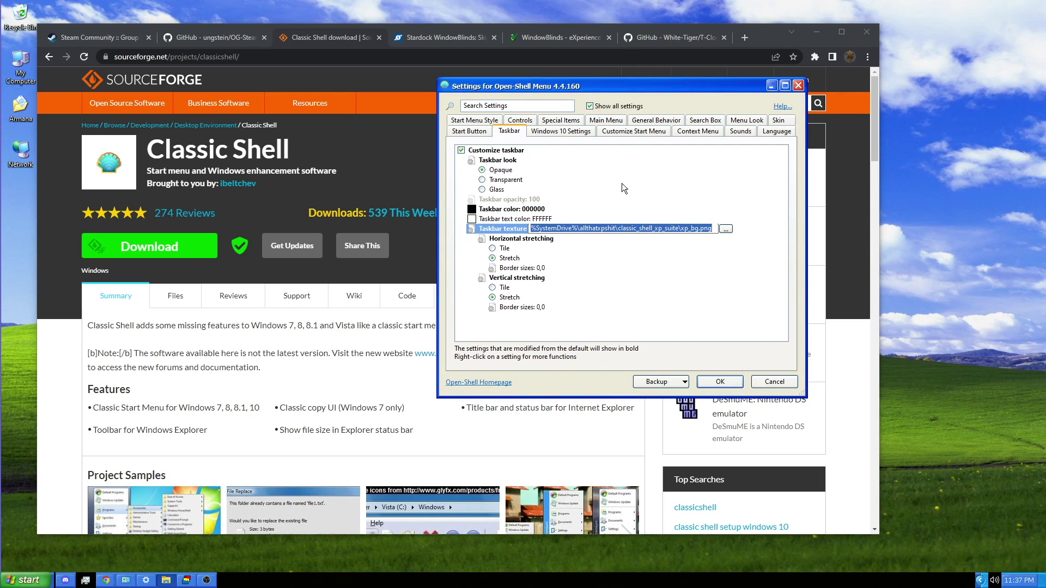
left_click(461, 152)
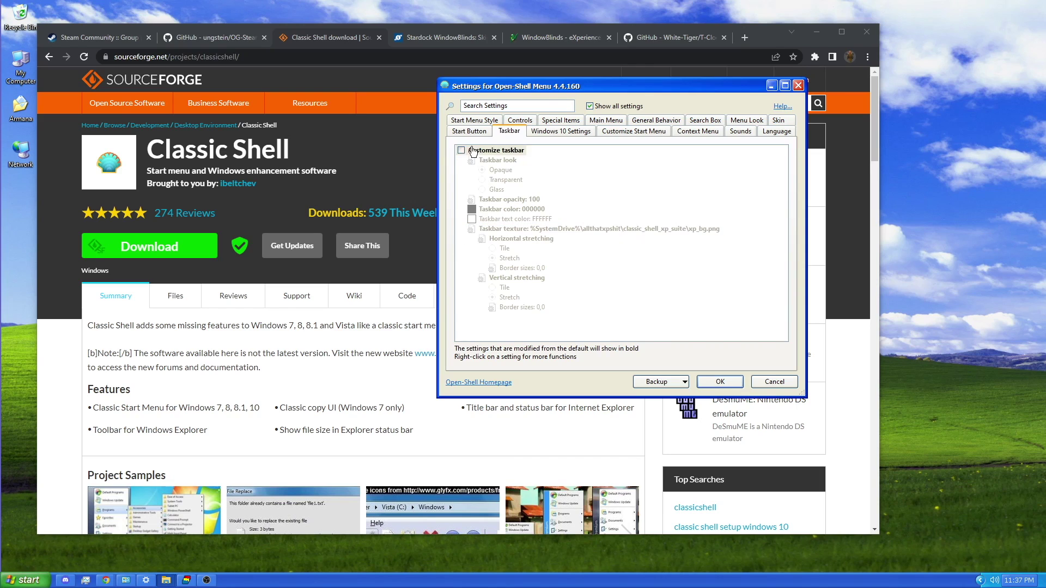
left_click(461, 153)
left_click(504, 229)
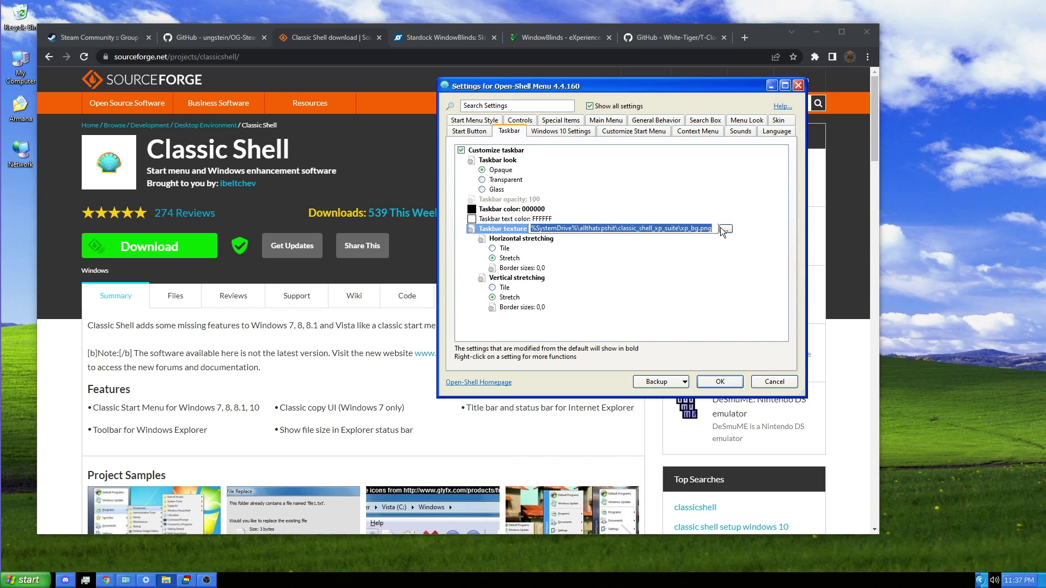
left_click(726, 229)
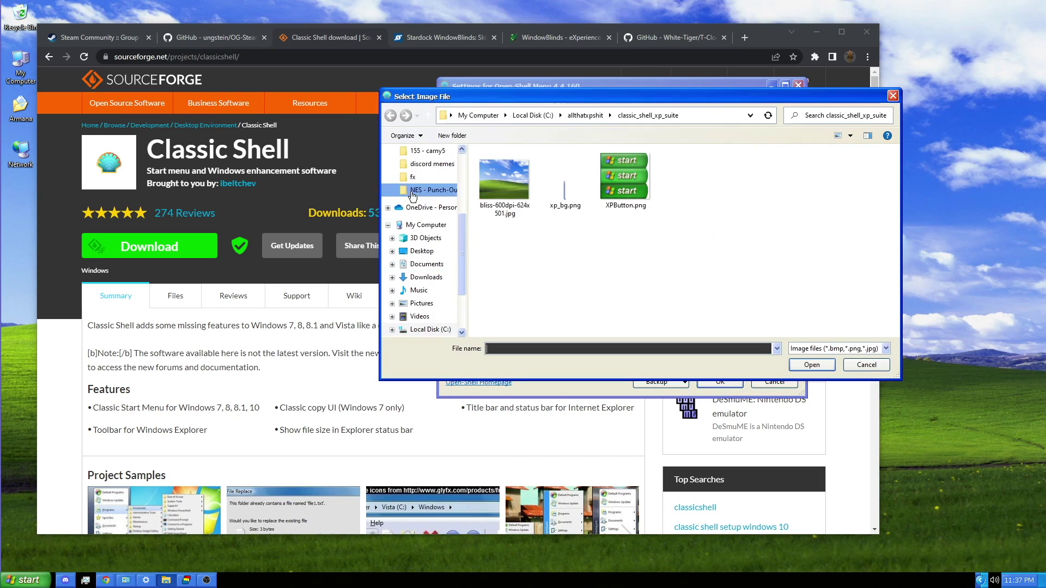
left_click(570, 195)
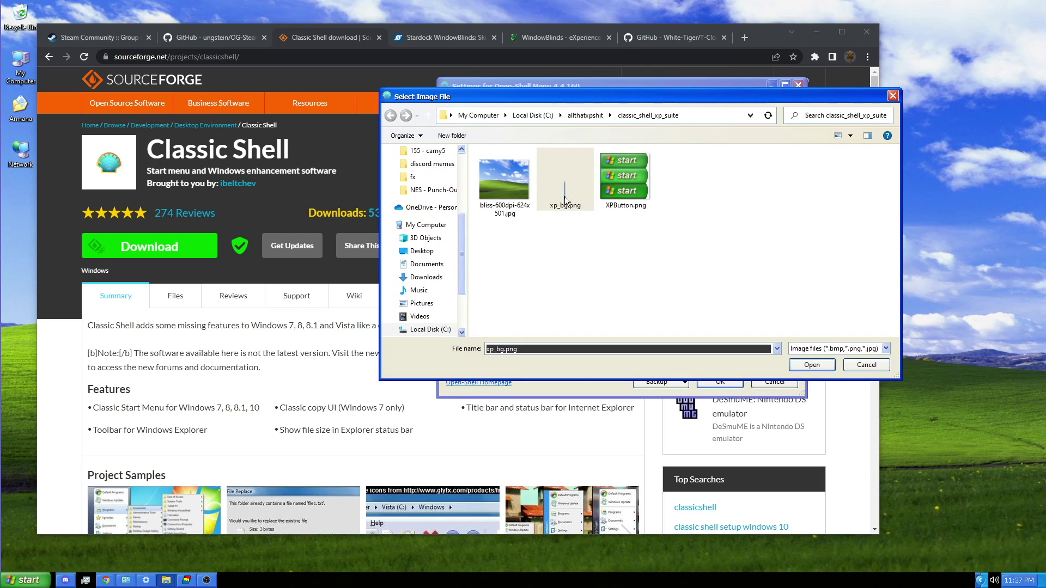
key("Return")
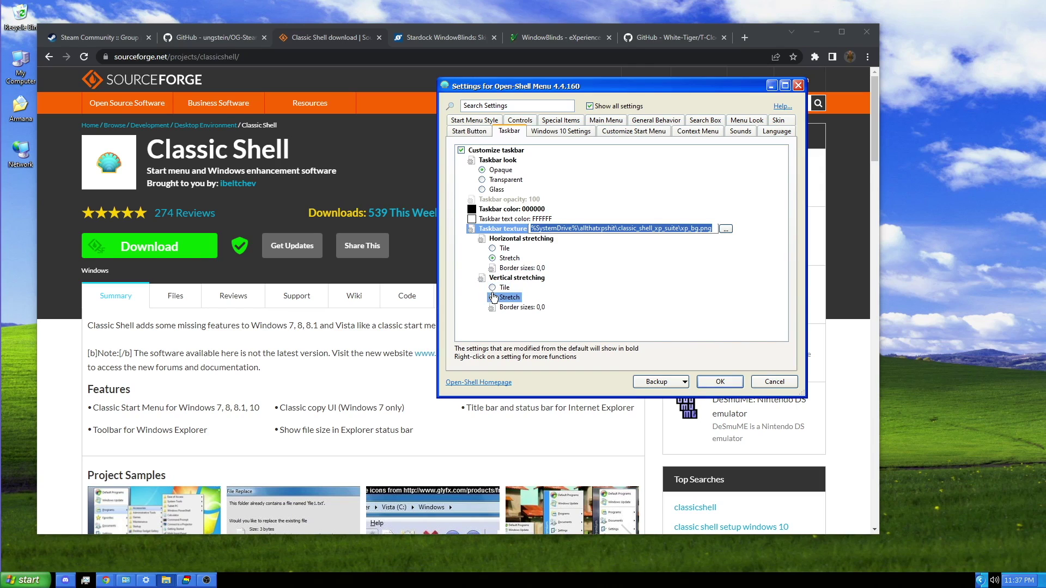
- Turn off taskbar customization and save the Open-Shell settings
left_click(507, 209)
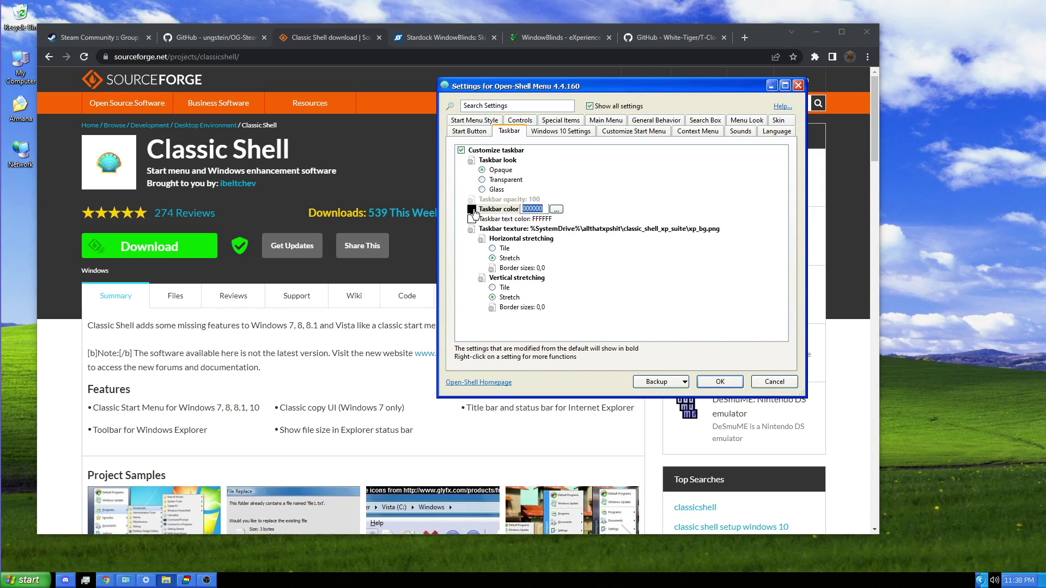
left_click(555, 209)
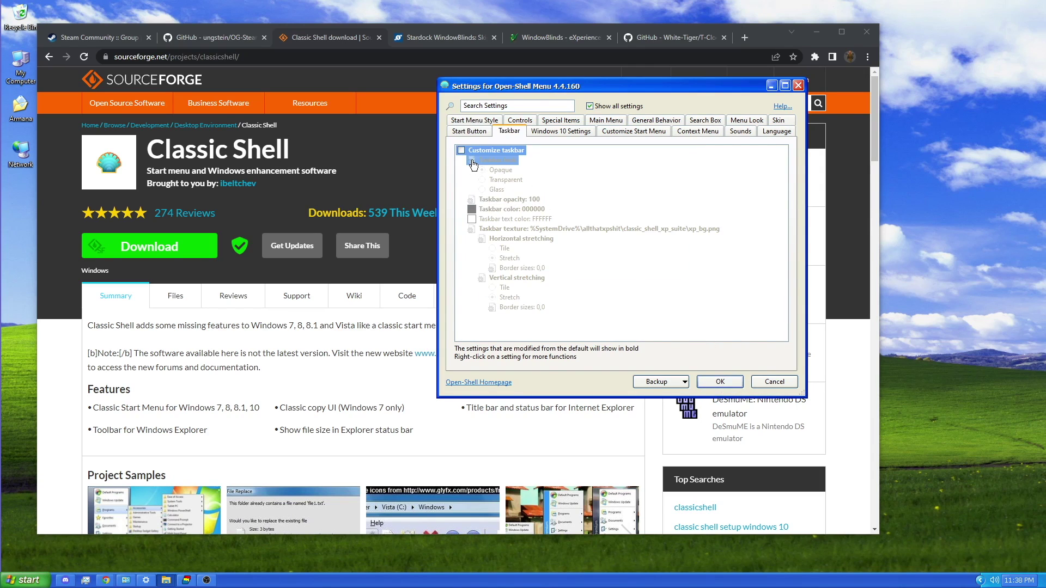
left_click(979, 581)
left_click(979, 580)
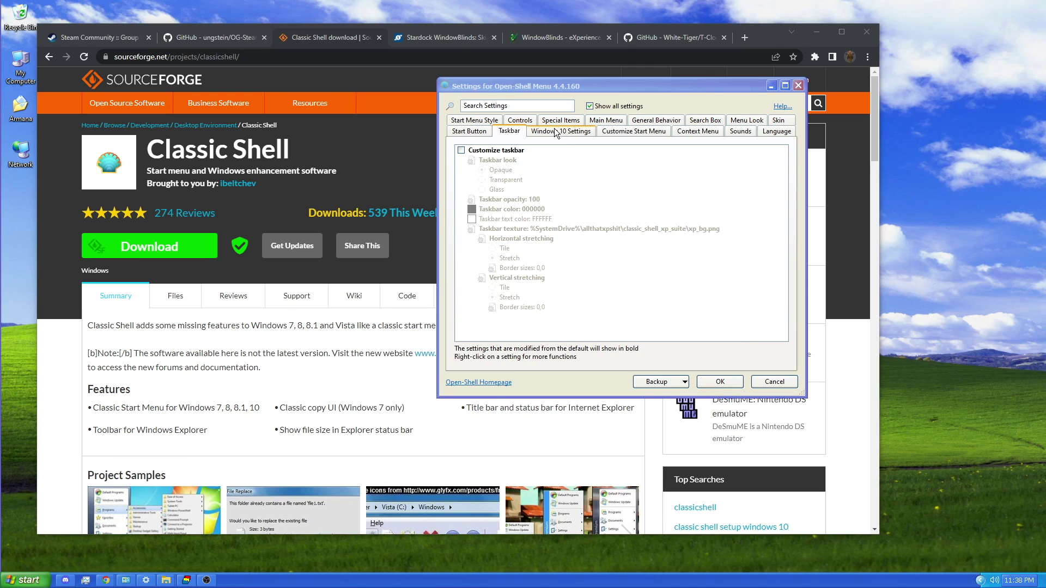
left_click(717, 380)
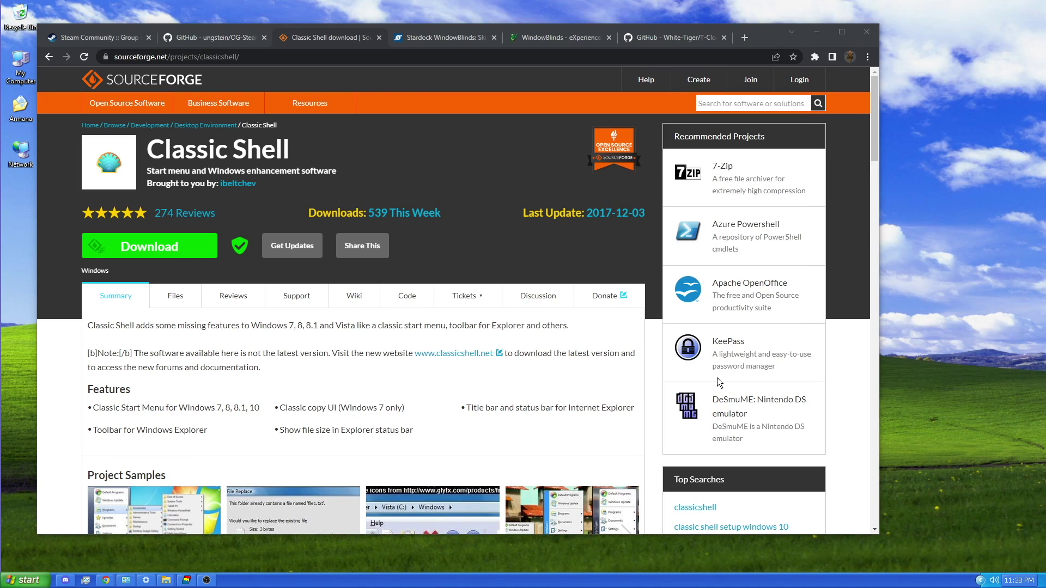
- Open Stardock's WindowBlinds product page in the browser and view its purchase options
left_click(186, 580)
left_click_drag(333, 119, 483, 93)
left_click(437, 39)
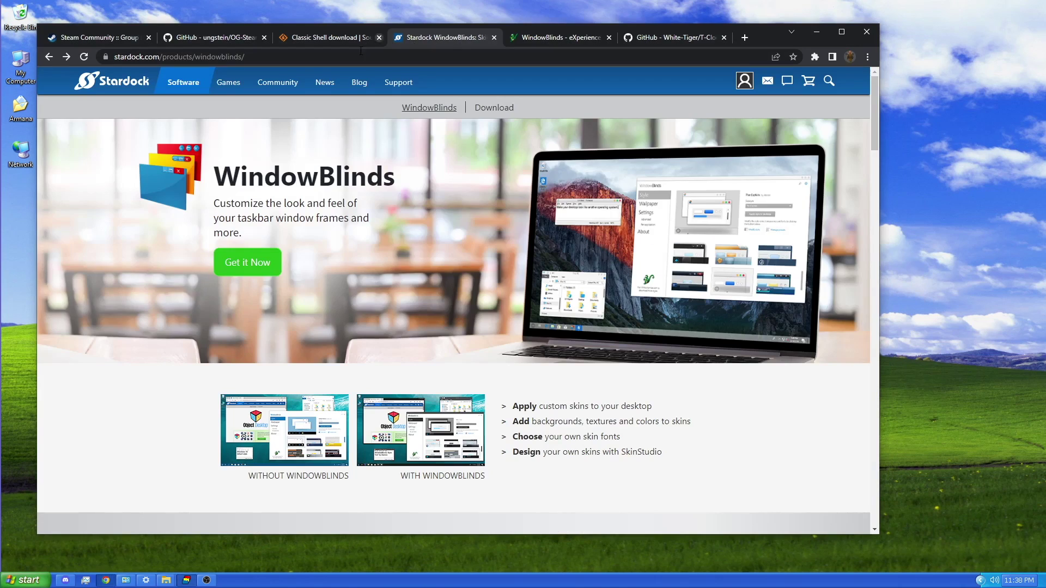
left_click(261, 260)
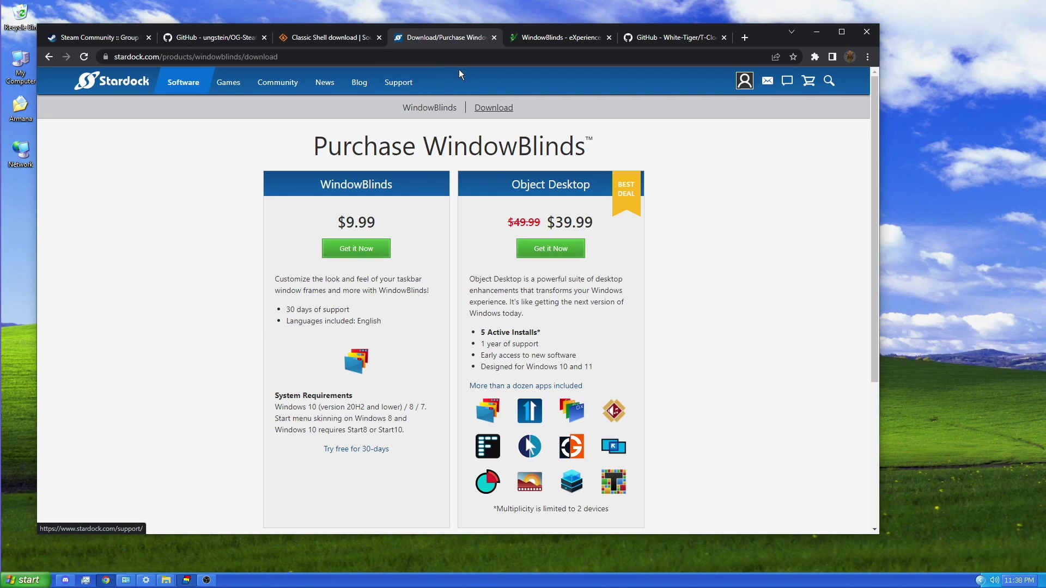
- View the eXperience style in WindowBlinds and return to the WindowBlinds purchase page in the browser
left_click(166, 580)
left_click(115, 521)
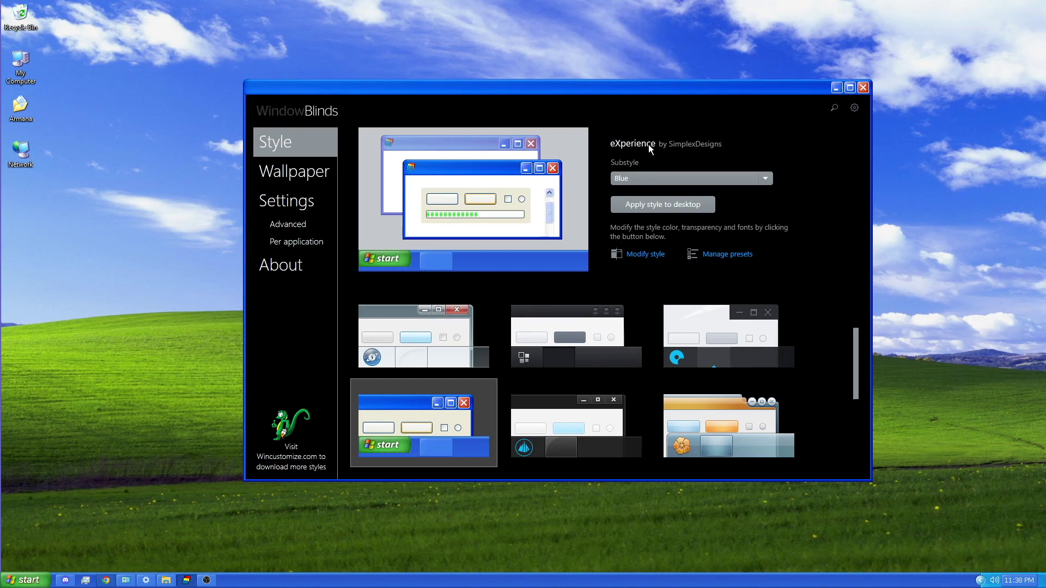
left_click(106, 581)
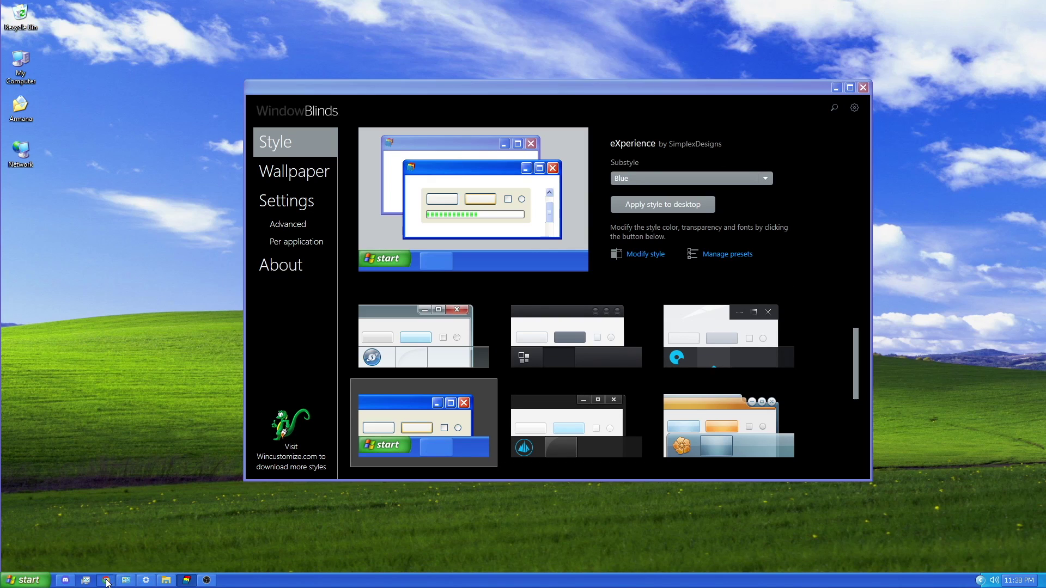
left_click(93, 545)
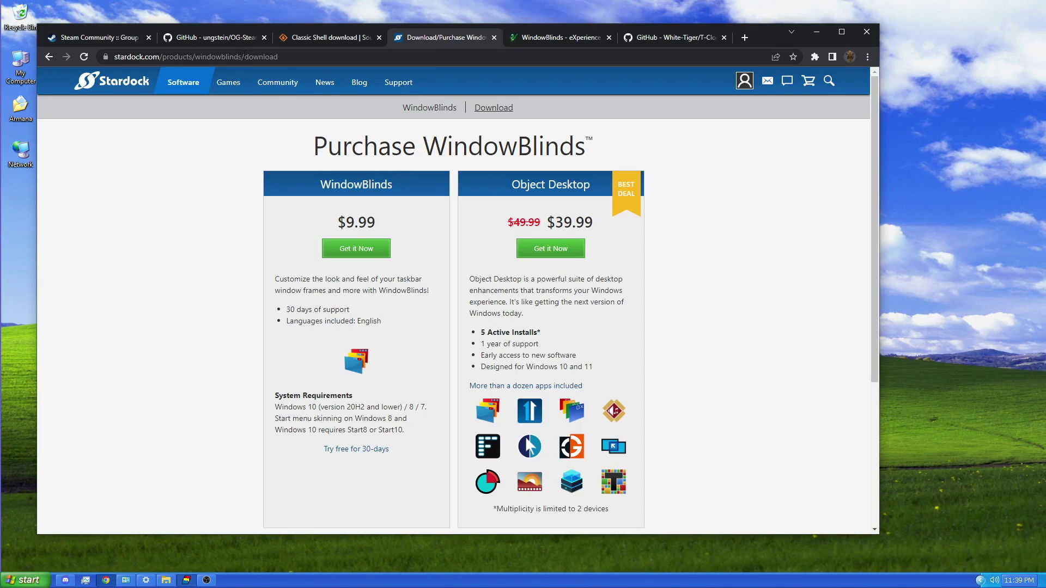
- Open the WinCustomize page of the eXperience theme and examine its description
left_click(316, 38)
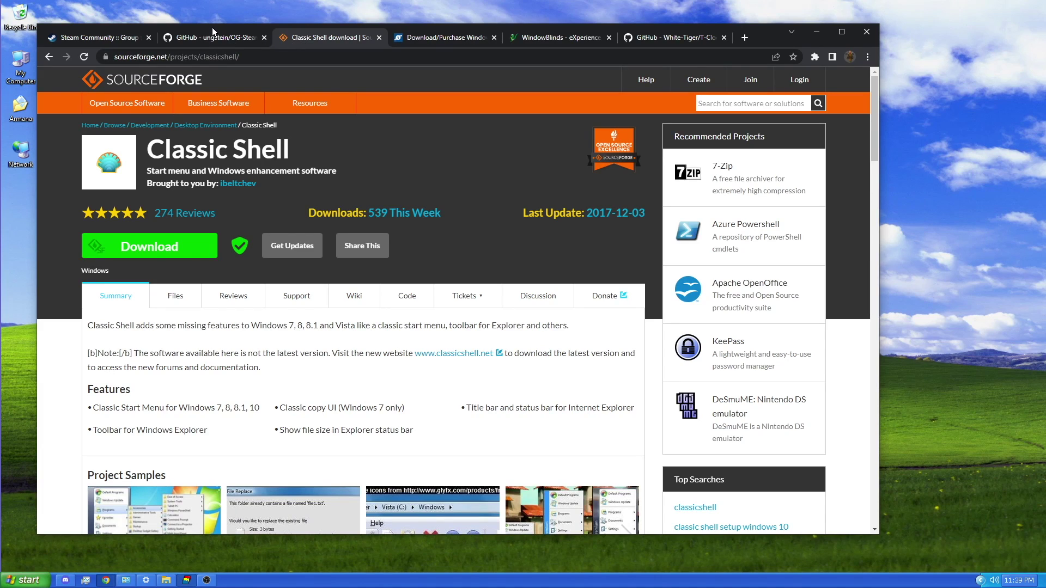
left_click(426, 36)
left_click(549, 38)
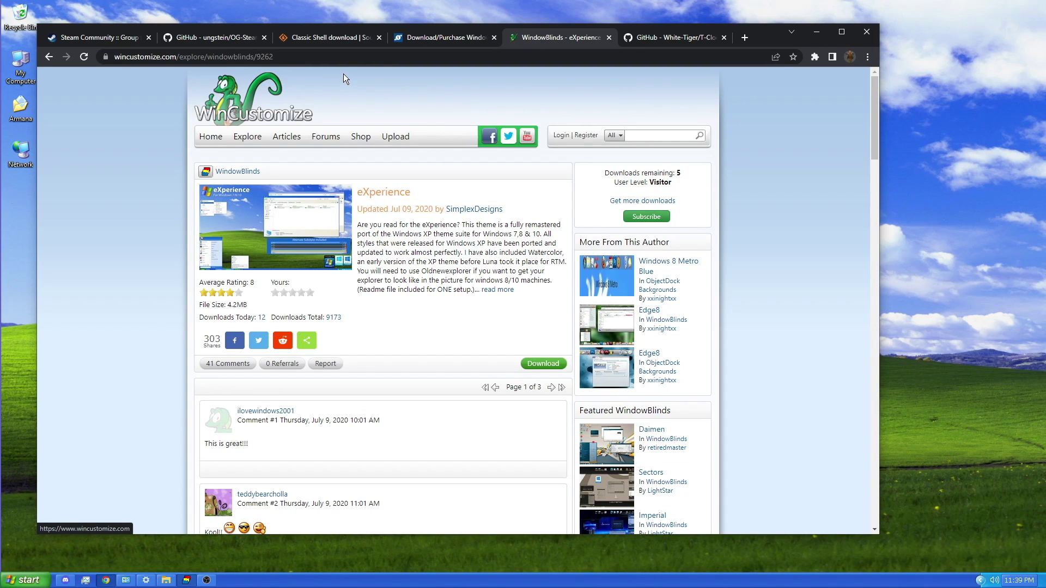
left_click_drag(358, 194, 476, 212)
left_click(489, 266)
- Move the browser aside and bring the WindowBlinds style list with the eXperience style to the front
left_click_drag(765, 36, 693, 191)
left_click(721, 88)
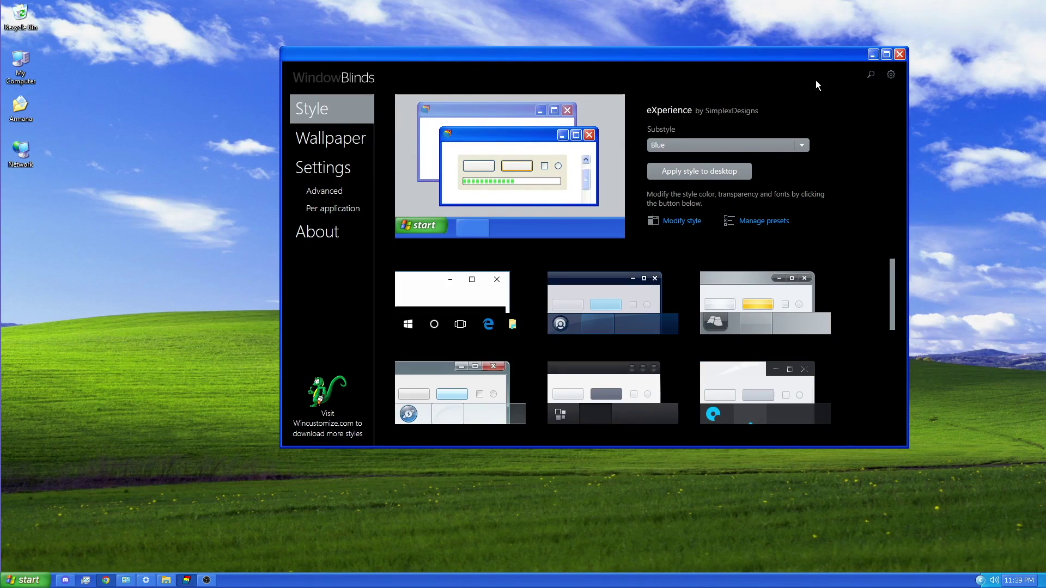
left_click_drag(392, 54, 339, 70)
left_click(235, 70)
left_click(222, 47)
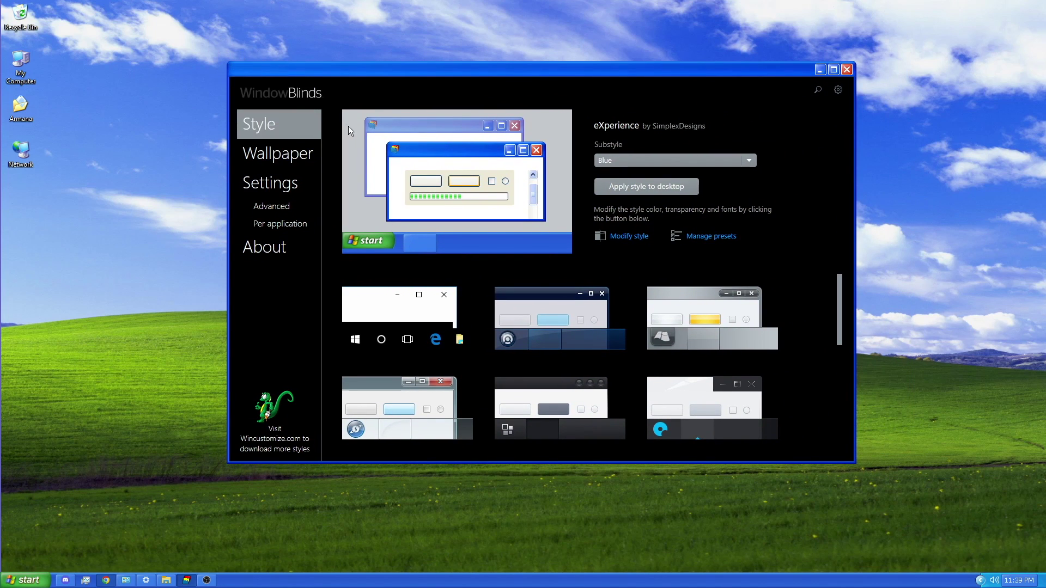
- Enlarge the eXperience style preview in WindowBlinds and compare it with the desktop's Start menu
left_click(981, 580)
left_click(982, 580)
key("super")
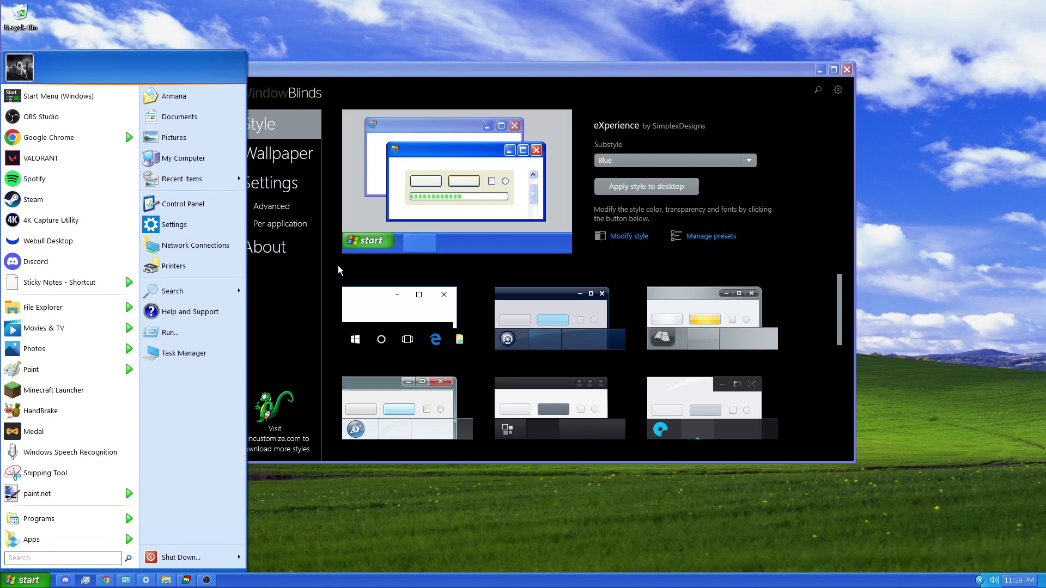
left_click(355, 257)
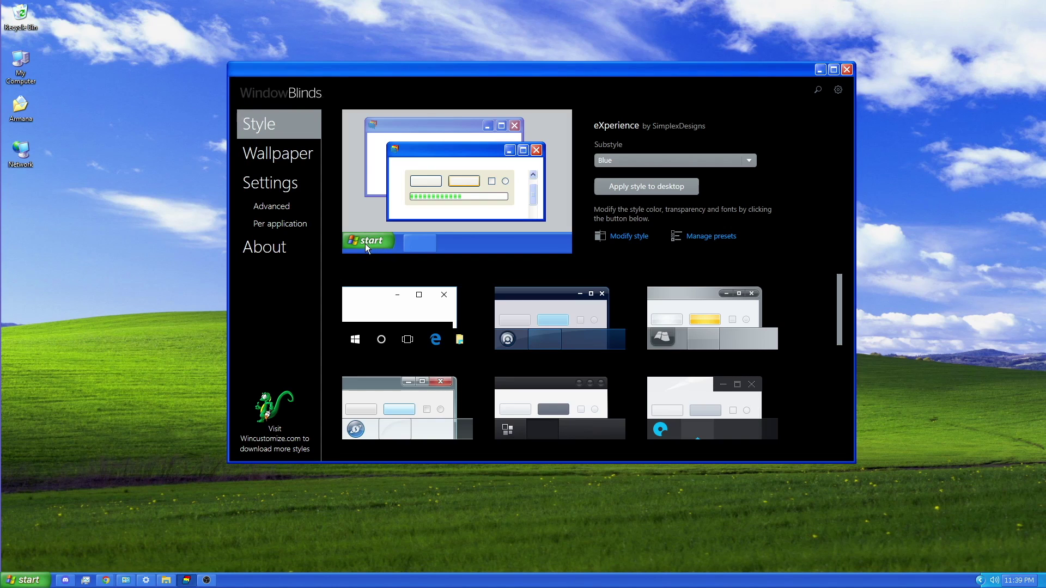
left_click(368, 247)
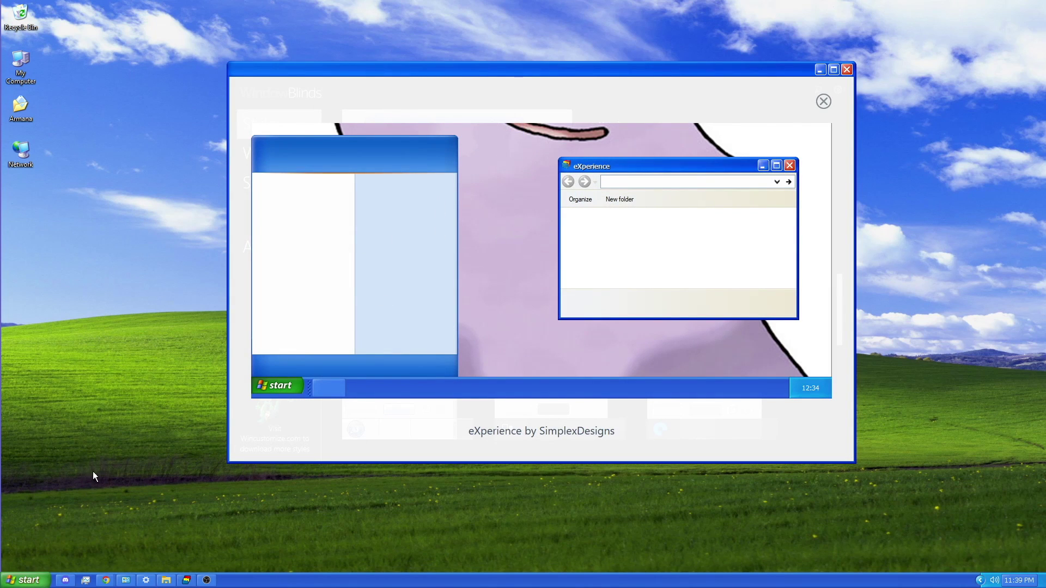
left_click(45, 582)
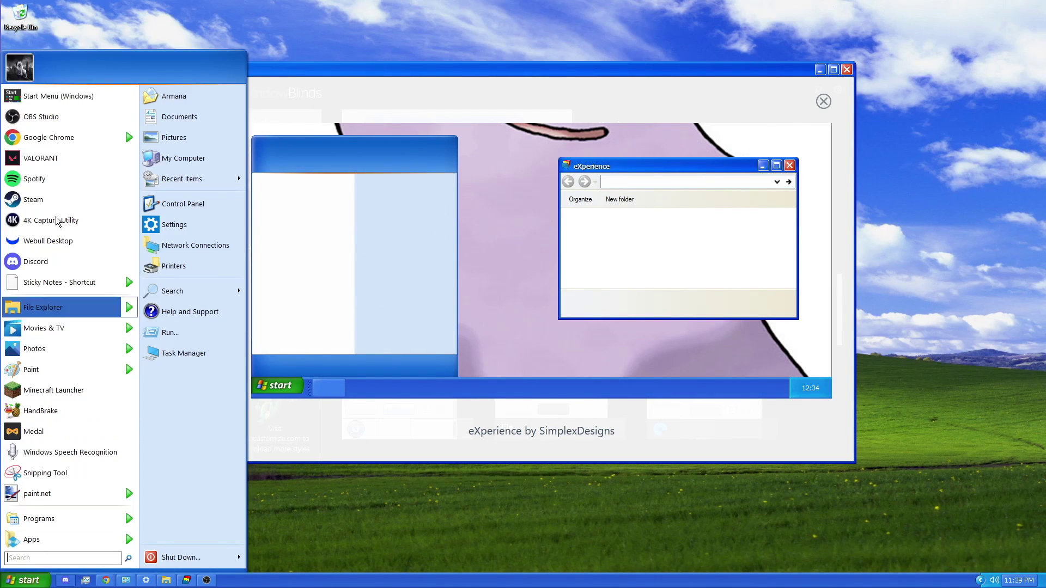
left_click(707, 79)
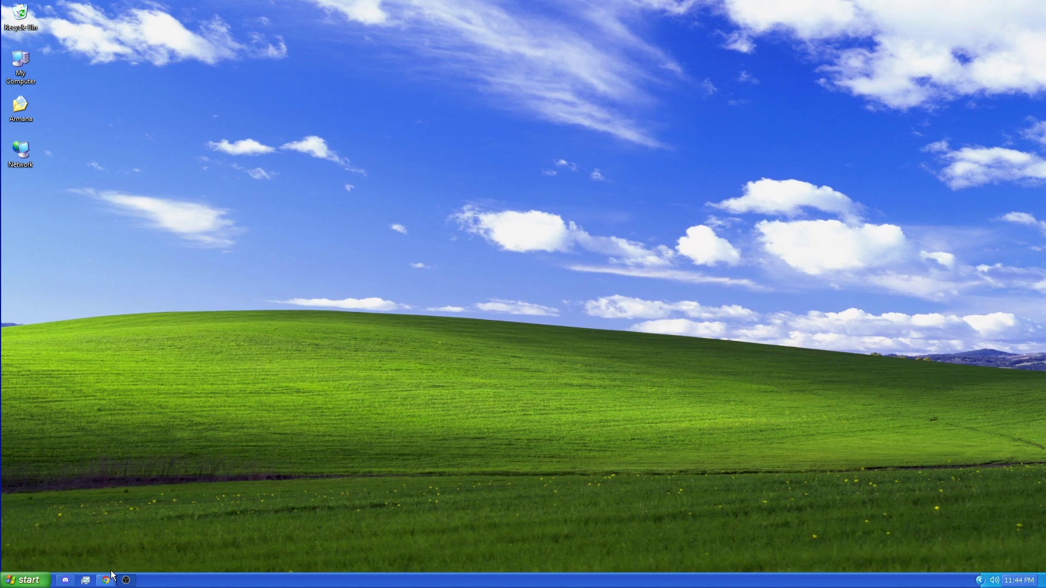
- Show the T-Clock GitHub page in the browser and open T-Clock Options for the taskbar clock
mouse_move(109, 578)
left_click(100, 518)
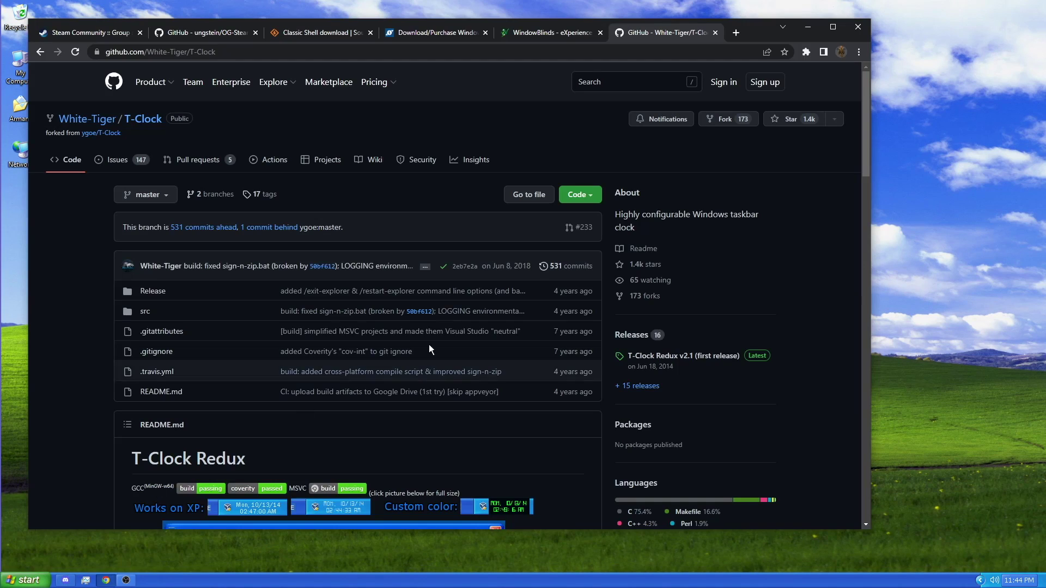
left_click(1019, 580)
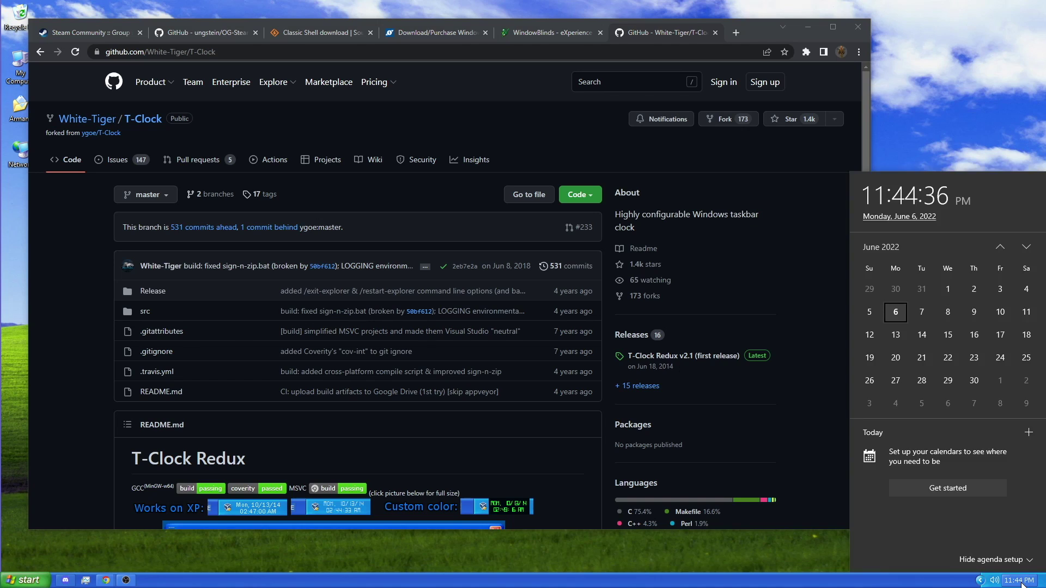
right_click(1018, 580)
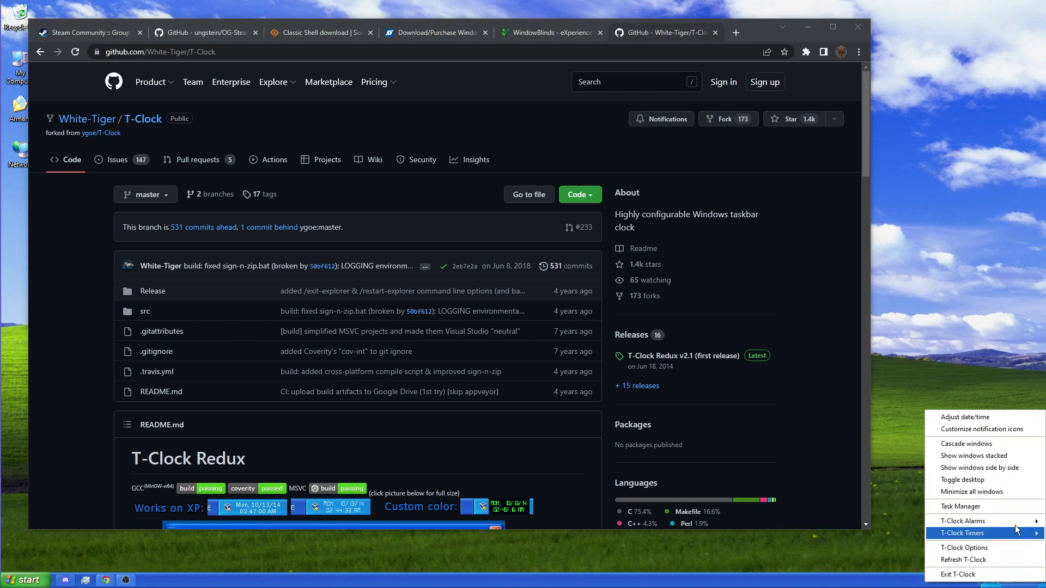
left_click(988, 547)
left_click_drag(896, 260, 793, 83)
left_click(756, 36)
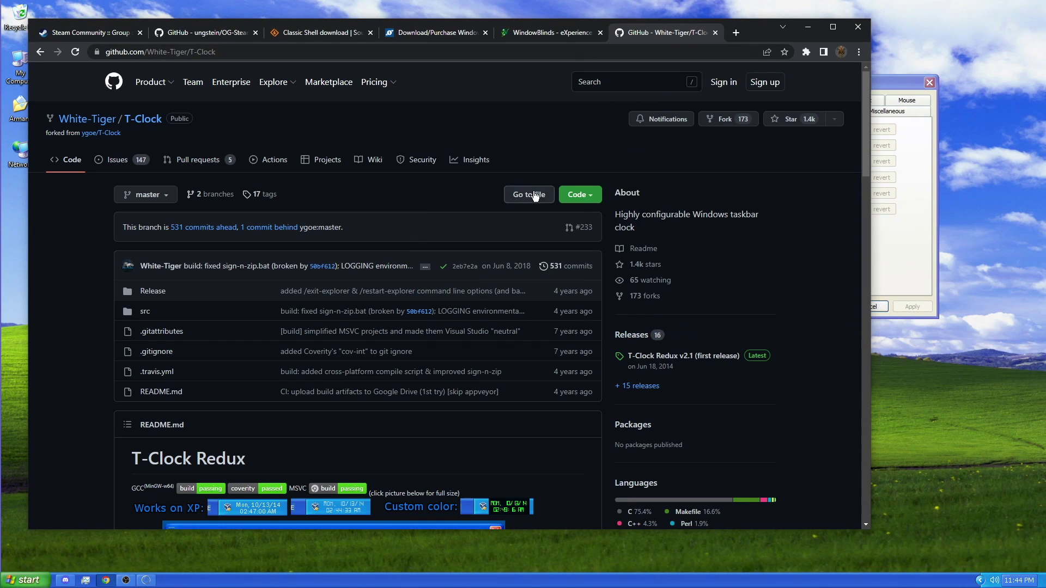
- Set the T-Clock clock text to the Tahoma font with NonAntiAliased quality and save the options
left_click(911, 151)
left_click(699, 111)
left_click(799, 111)
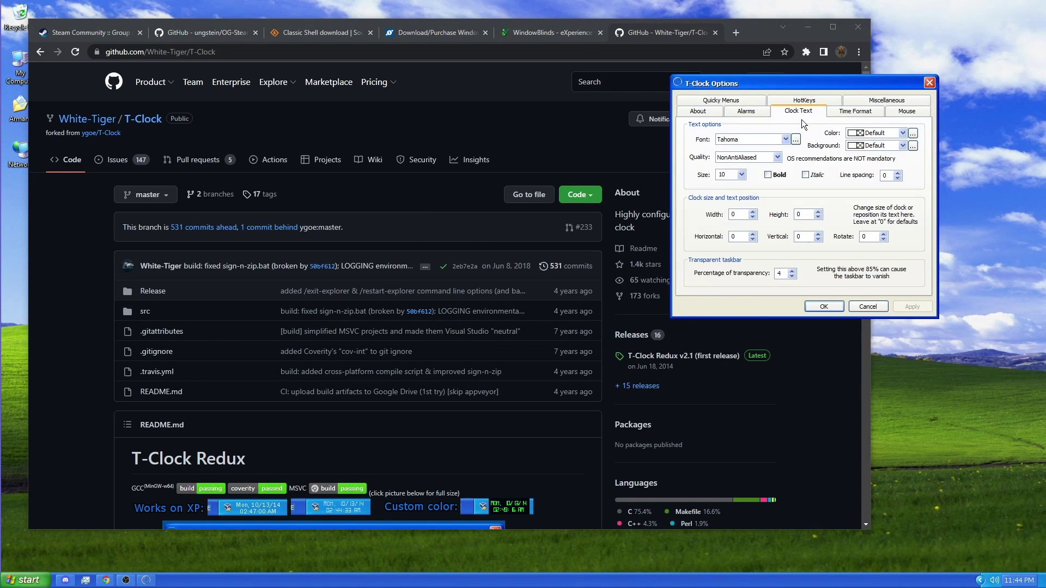
left_click(755, 139)
left_click(746, 242)
left_click(749, 158)
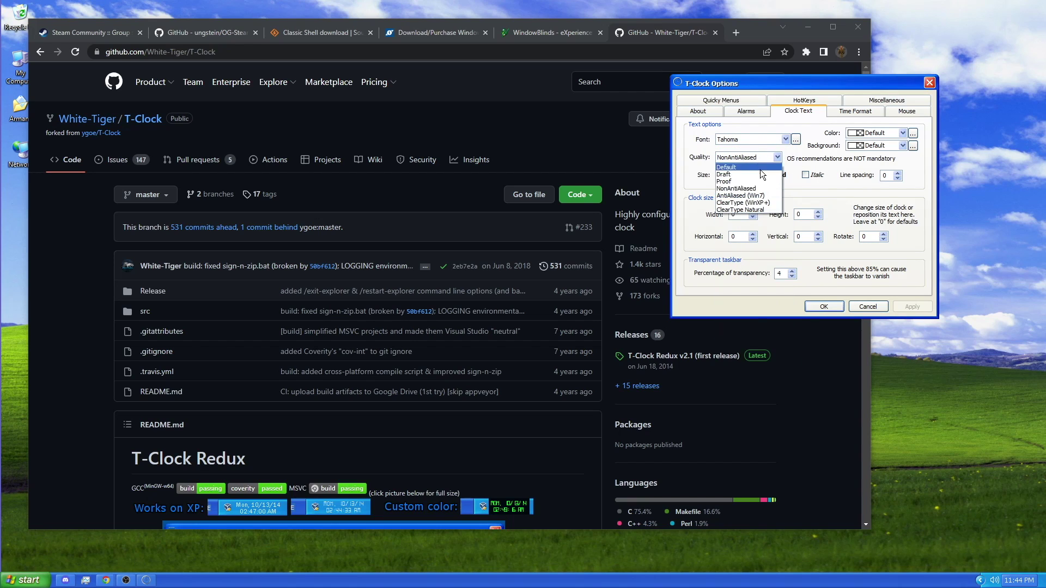
left_click(761, 205)
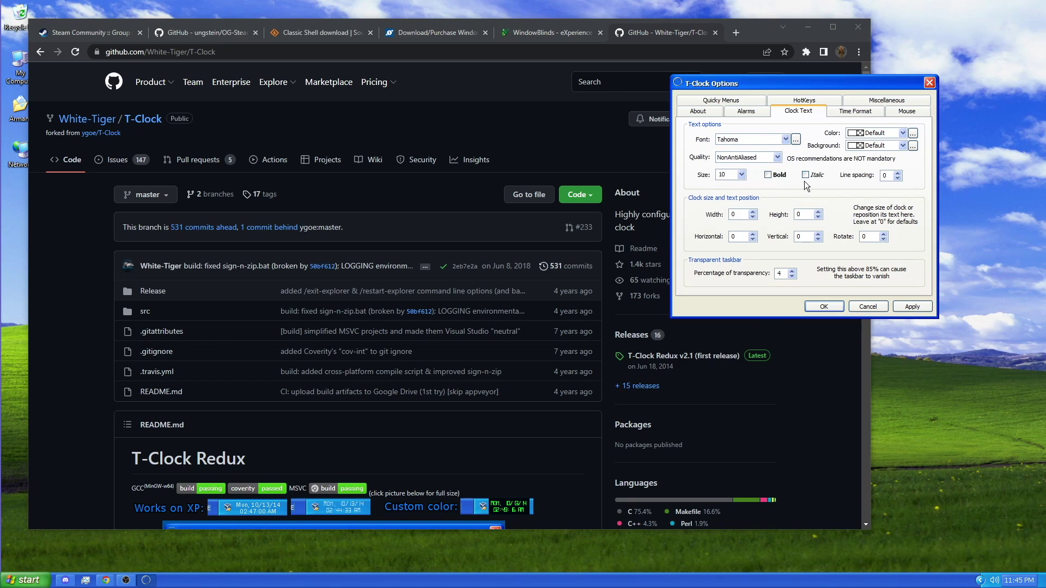
left_click(817, 306)
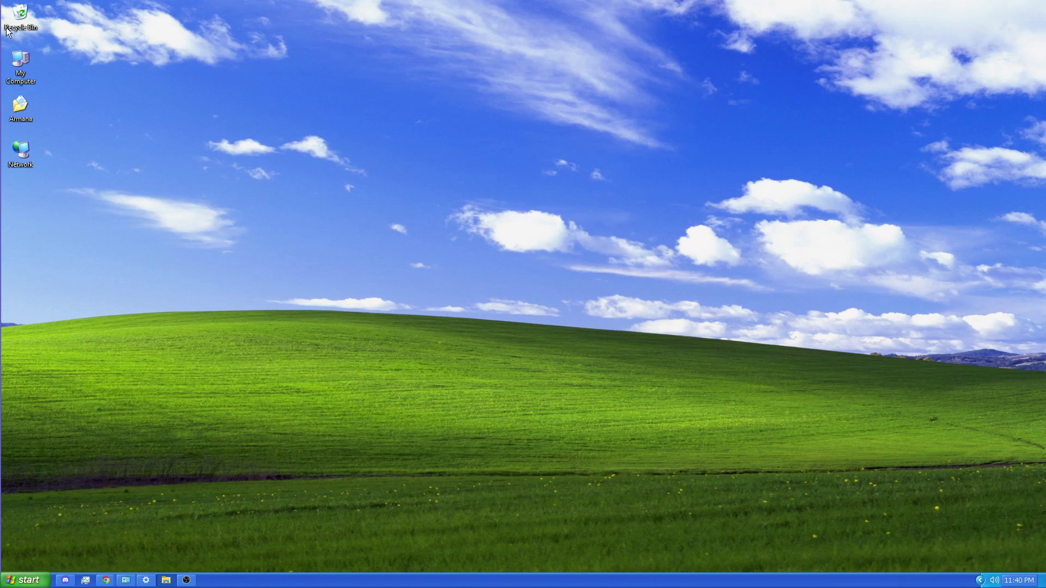
left_click_drag(46, 9, 14, 173)
right_click(35, 16)
left_click(288, 229)
- Bring up Windows Settings and open the Personalization category from the home page
left_click(151, 579)
left_click_drag(532, 120, 467, 47)
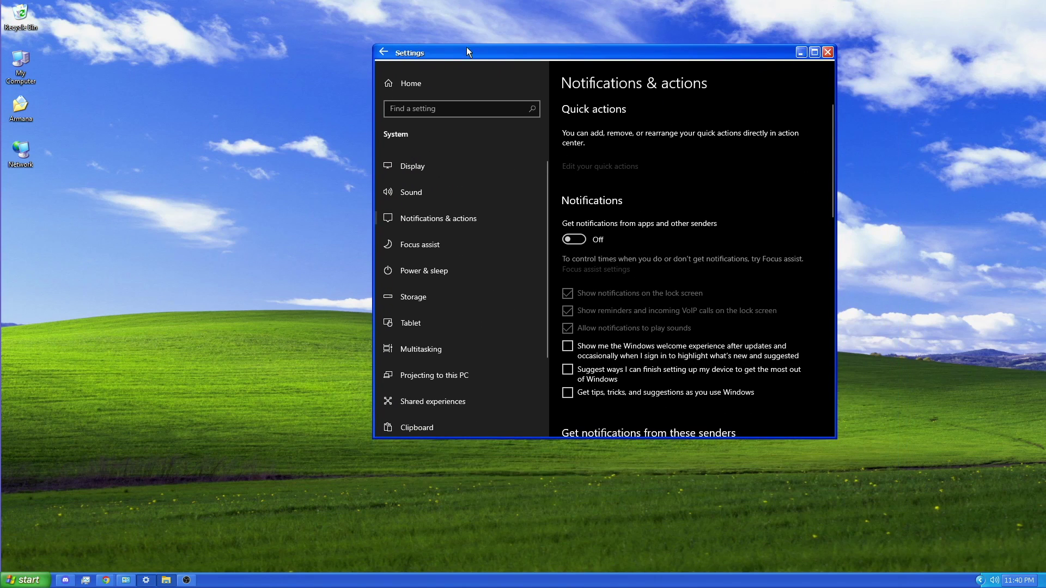
left_click(435, 96)
left_click_drag(578, 43, 535, 26)
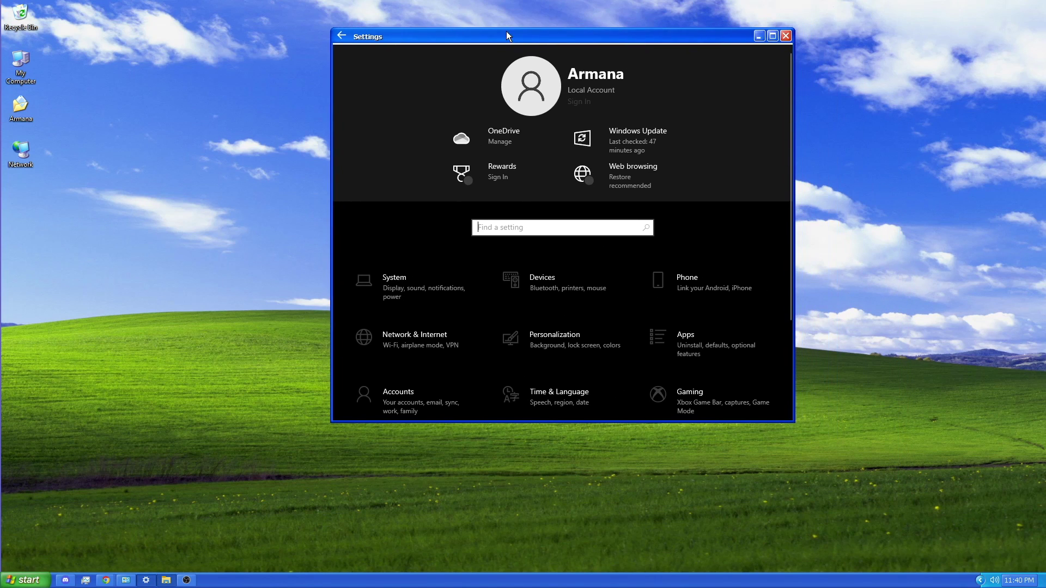
left_click(22, 581)
left_click(595, 113)
left_click(557, 335)
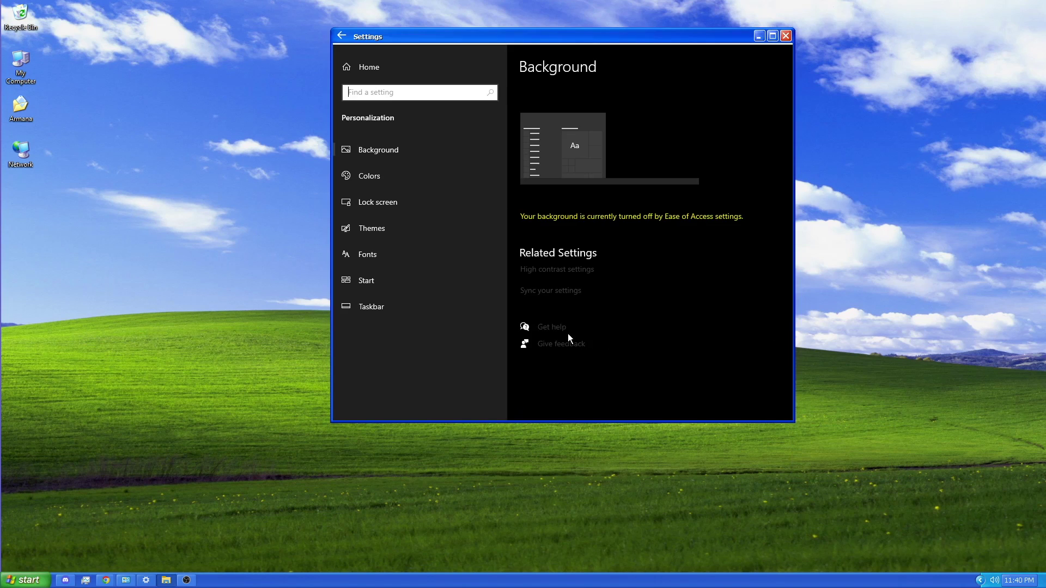
- Open Desktop Icon Settings from the Themes page and place its dialog over the Settings window
left_click(375, 228)
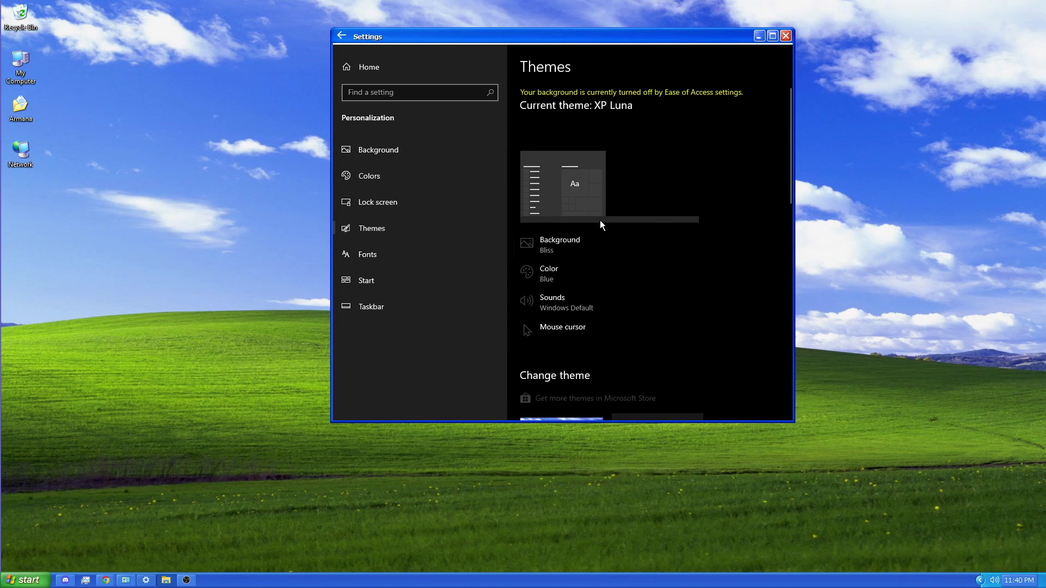
scroll(601, 223, "down", 10)
left_click(559, 250)
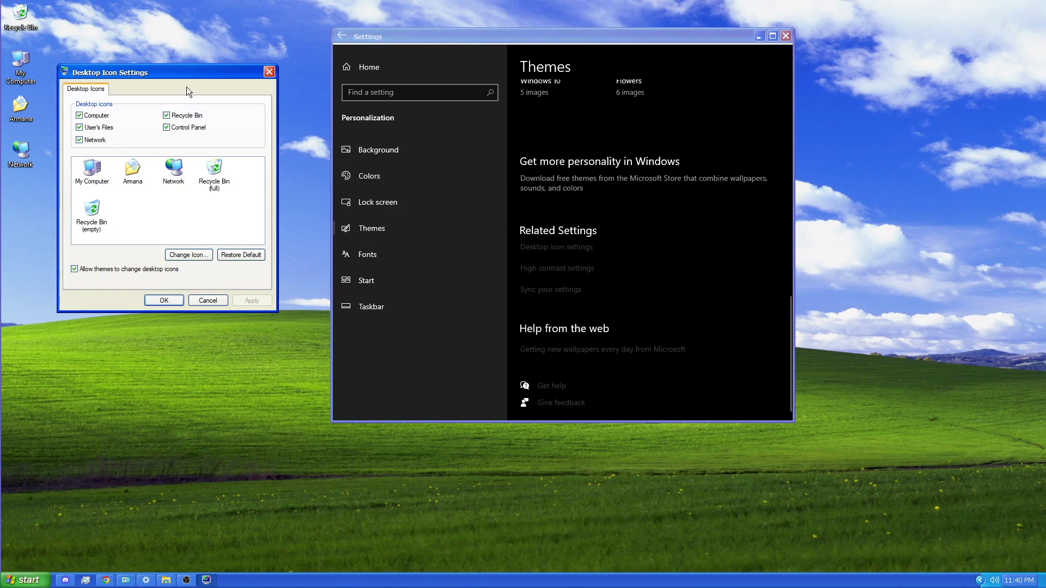
left_click_drag(190, 73, 625, 52)
- Select the My Computer desktop icon and restore its default image
left_click(512, 169)
left_click(512, 163)
left_click(683, 234)
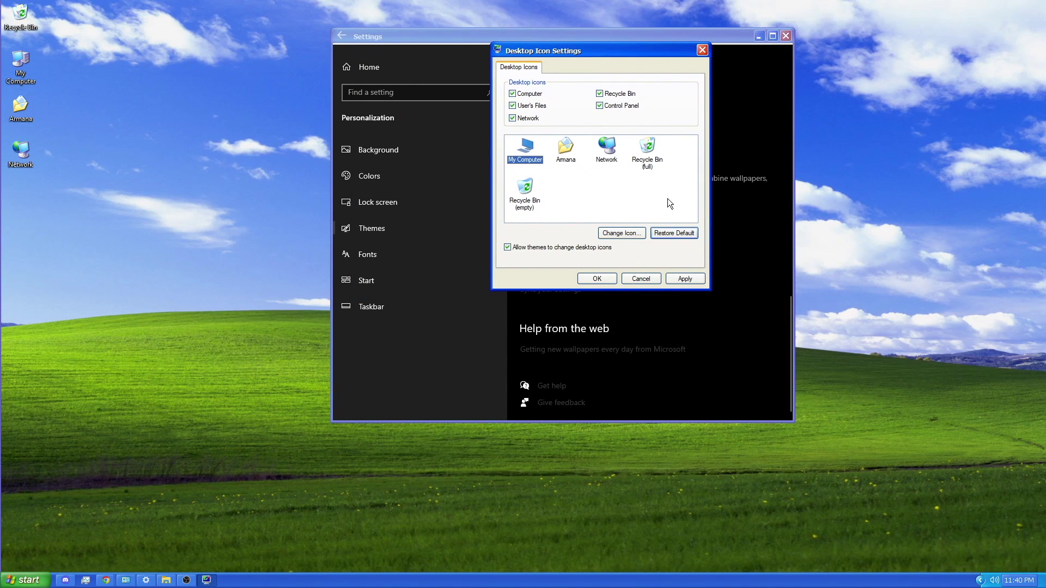
- Start changing the My Computer icon and browse to C:\allthatxpshit\windows_xp_icons_by_gothago229_d3iz9h1\Win XP icons
left_click(636, 235)
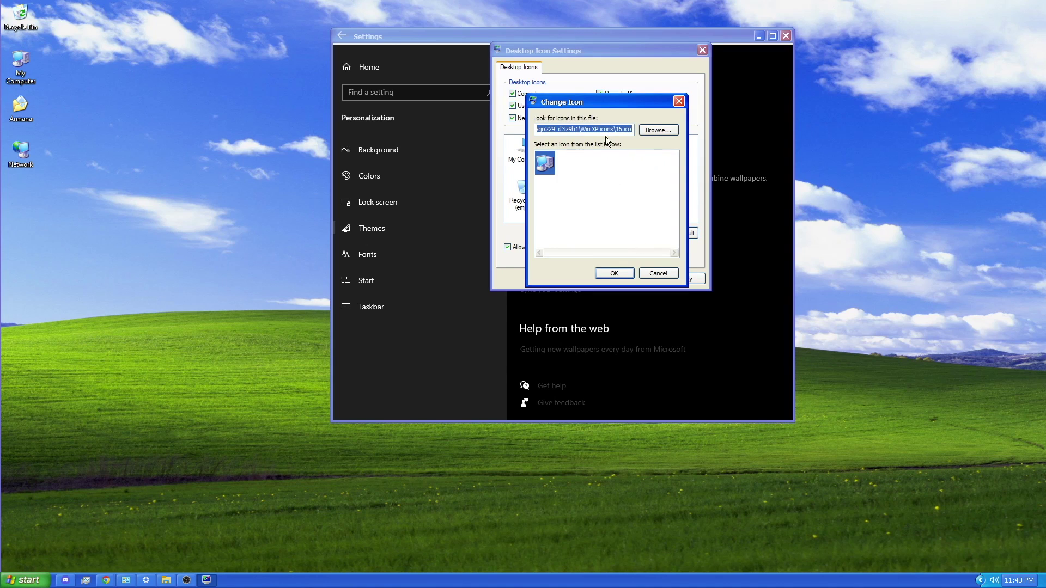
left_click(627, 171)
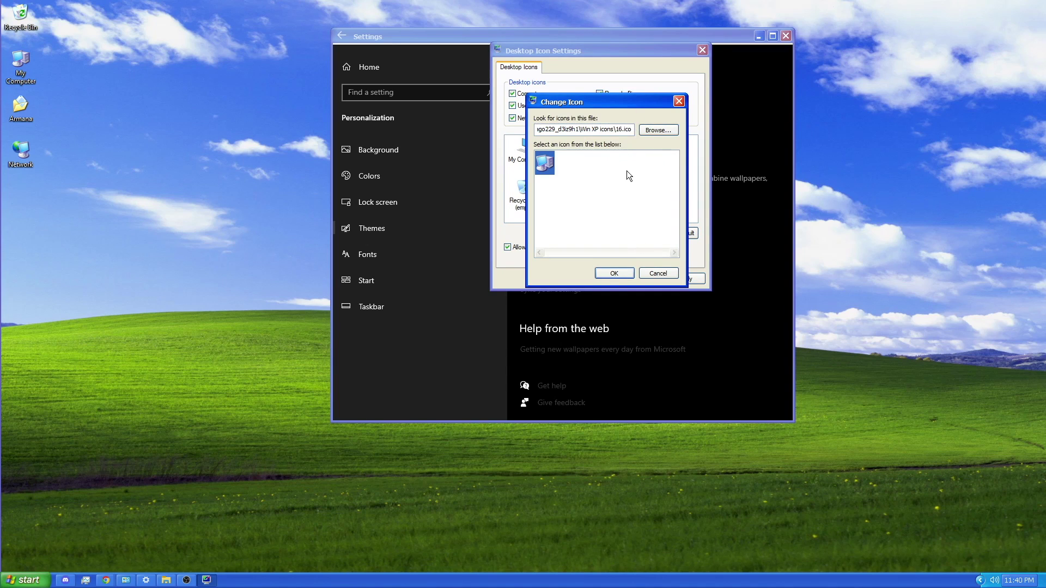
left_click(659, 132)
left_click_drag(688, 106, 533, 114)
left_click(505, 127)
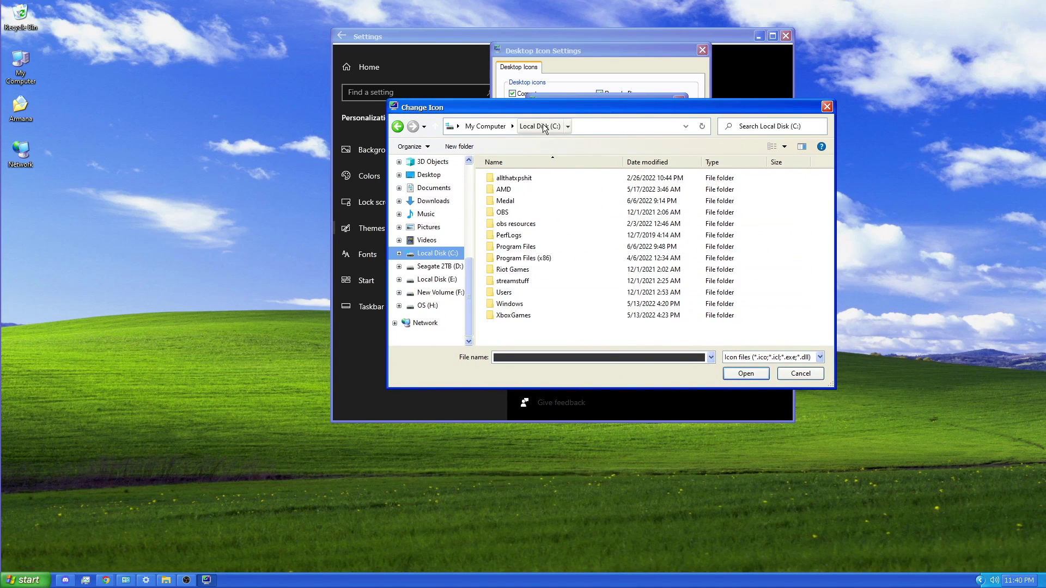
double_click(518, 178)
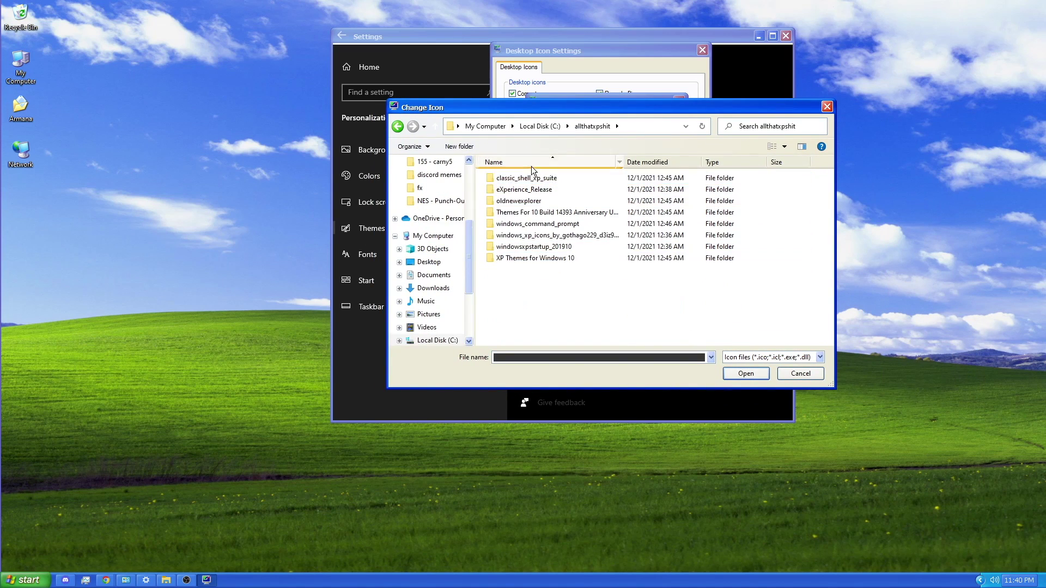
left_click(546, 236)
double_click(545, 238)
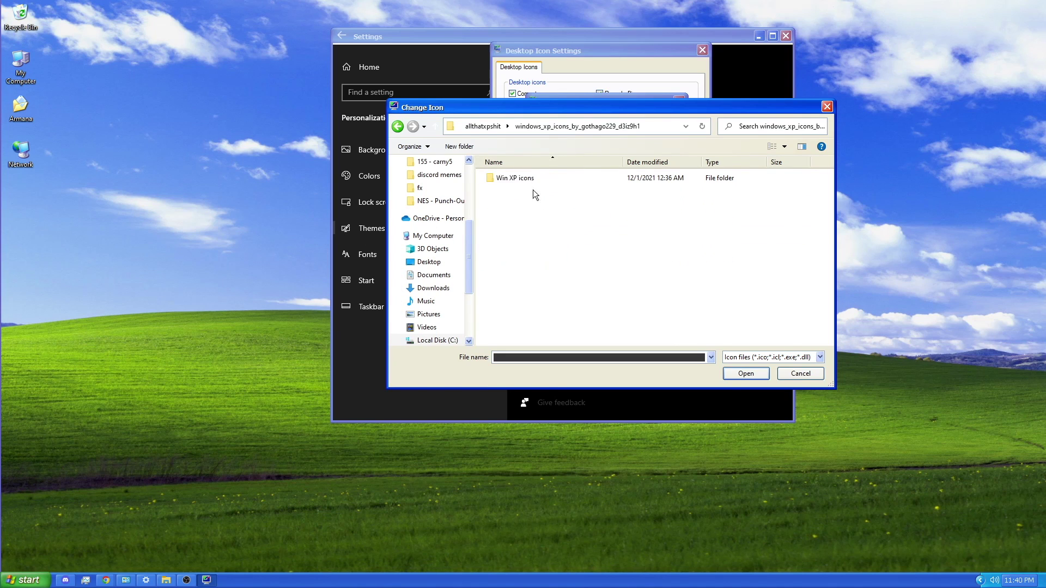
double_click(528, 182)
left_click_drag(488, 103, 235, 124)
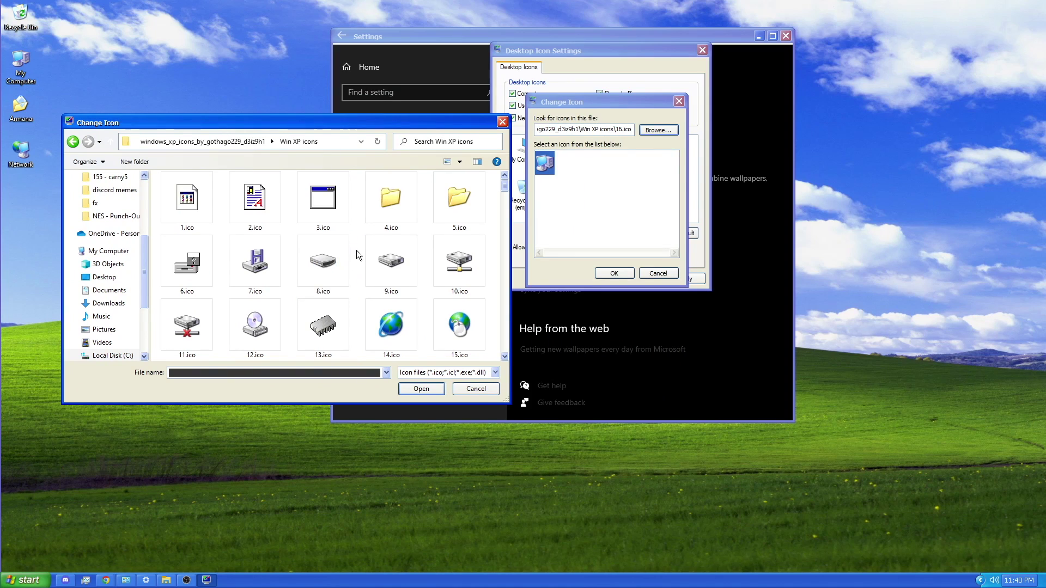
- Assign 16.ico as the My Computer icon and save the desktop icon settings
scroll(355, 254, "down", 1)
double_click(186, 333)
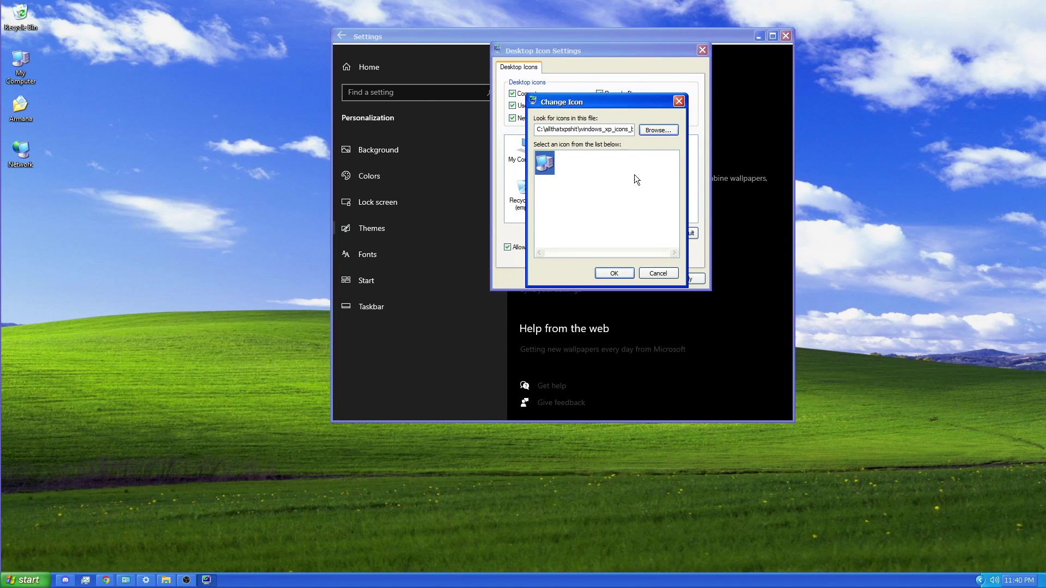
left_click(614, 274)
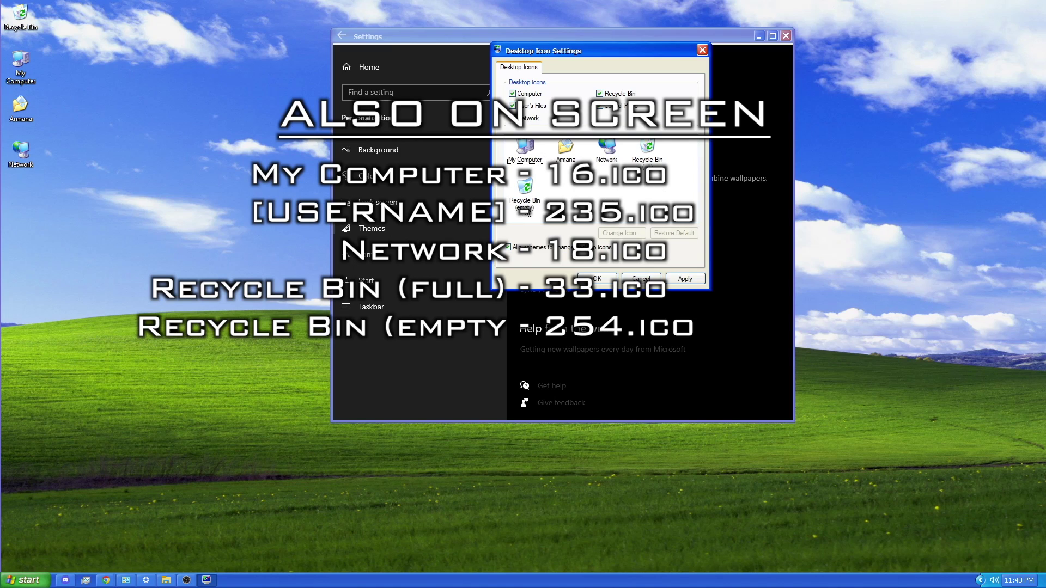
left_click(657, 153)
left_click(523, 190)
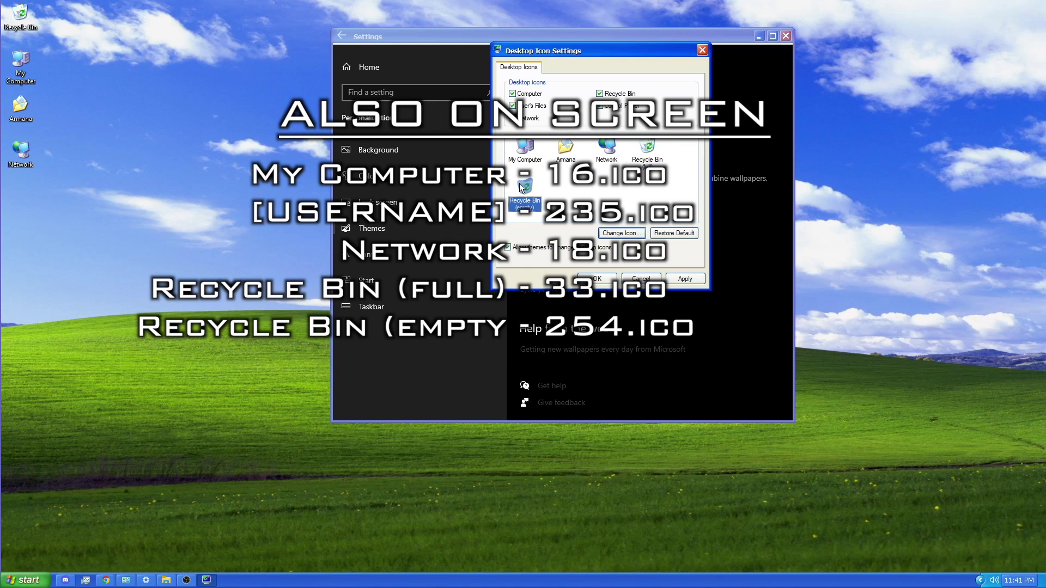
left_click(597, 278)
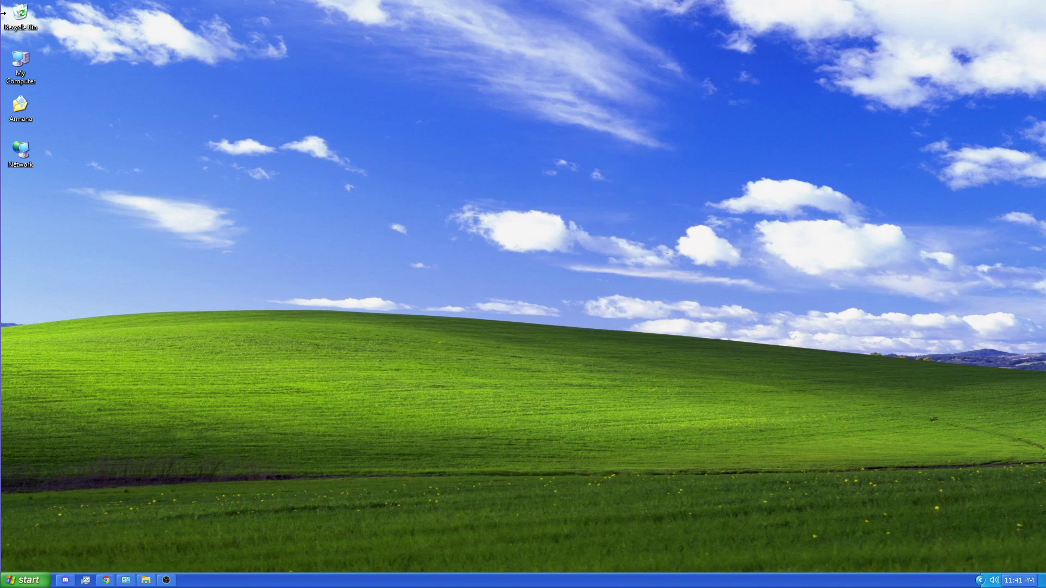
left_click_drag(62, 3, 16, 221)
left_click_drag(118, 215, 123, 214)
left_click(31, 581)
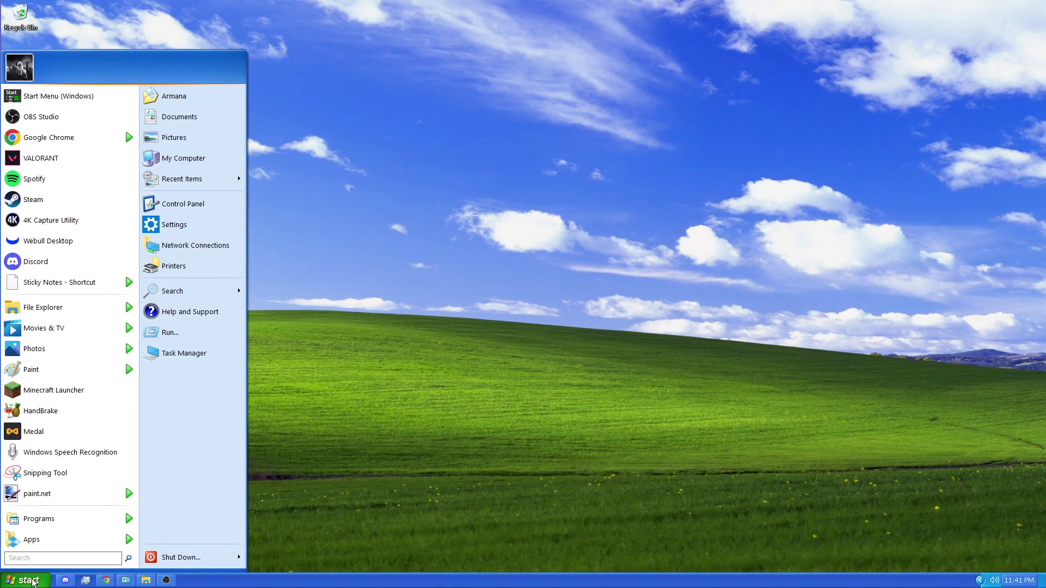
left_click(454, 375)
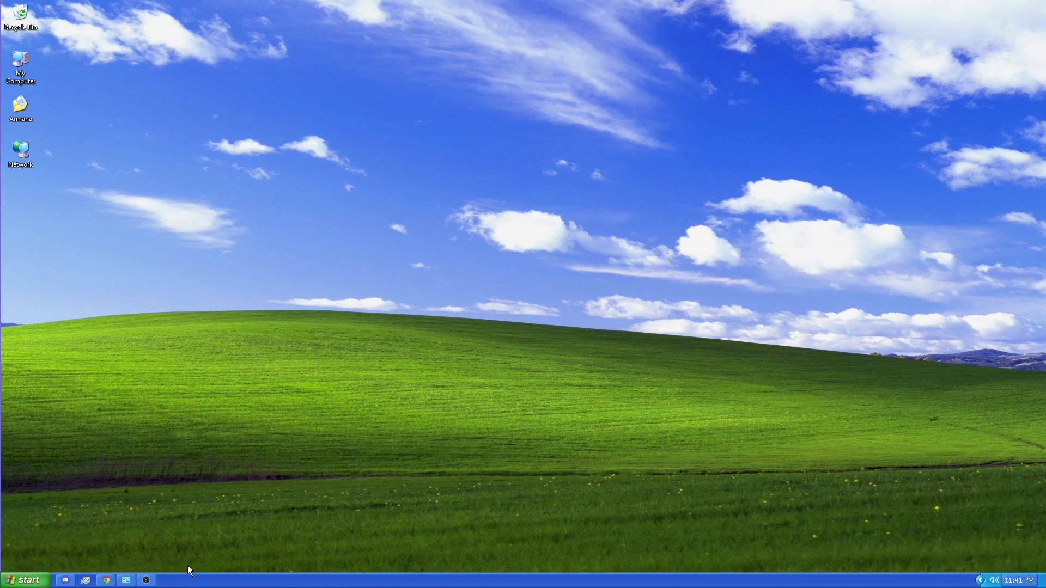
- Open the Sound settings from Control Panel and show the sound scheme options
left_click(125, 580)
left_click_drag(273, 182, 524, 53)
left_click(650, 315)
left_click(644, 308)
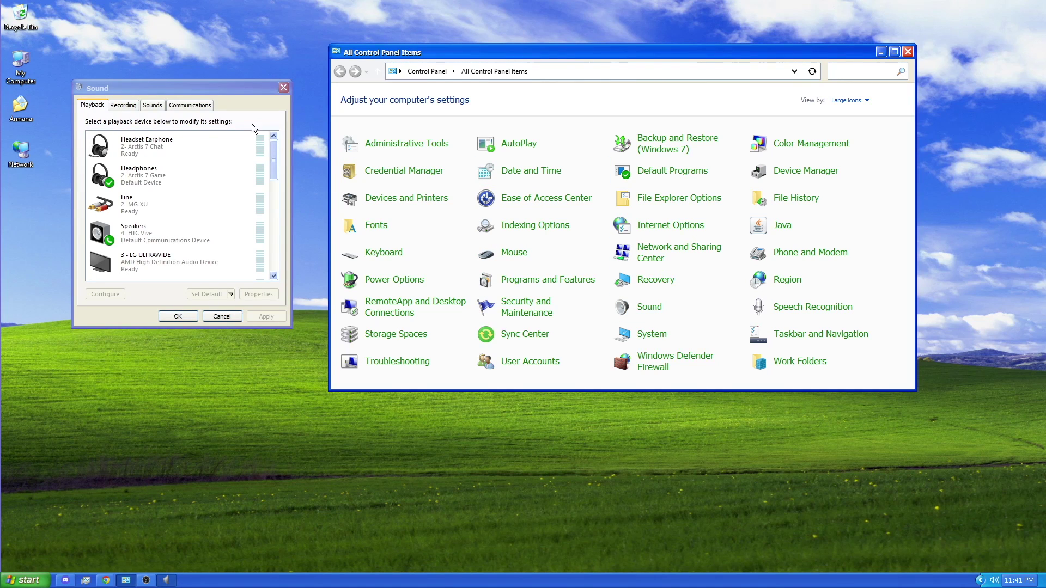
left_click(152, 105)
left_click_drag(163, 91, 350, 54)
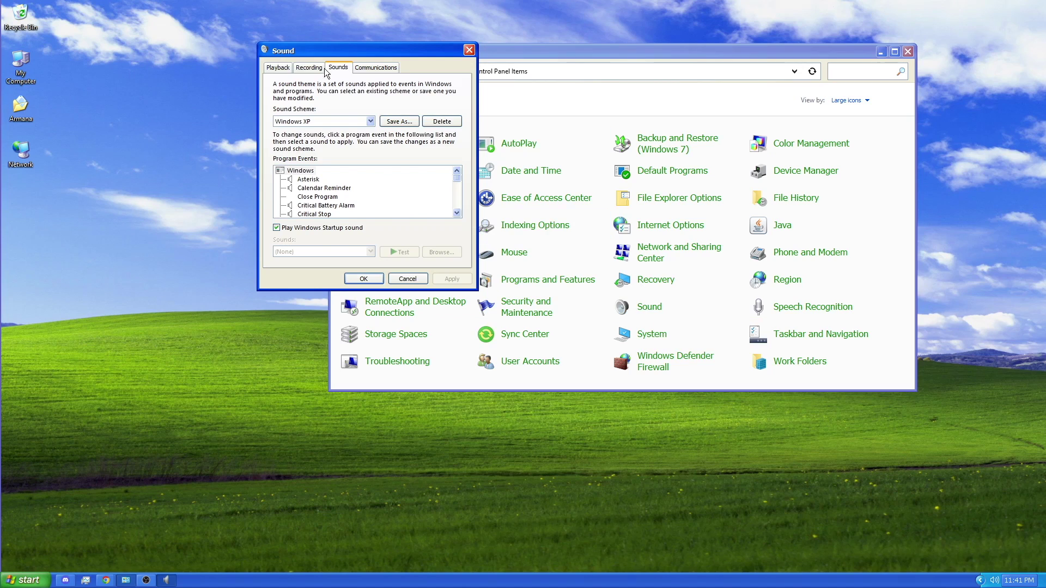
left_click(281, 68)
left_click(338, 68)
- Select the Asterisk event in the Windows XP sound scheme and look through the program events
left_click(317, 180)
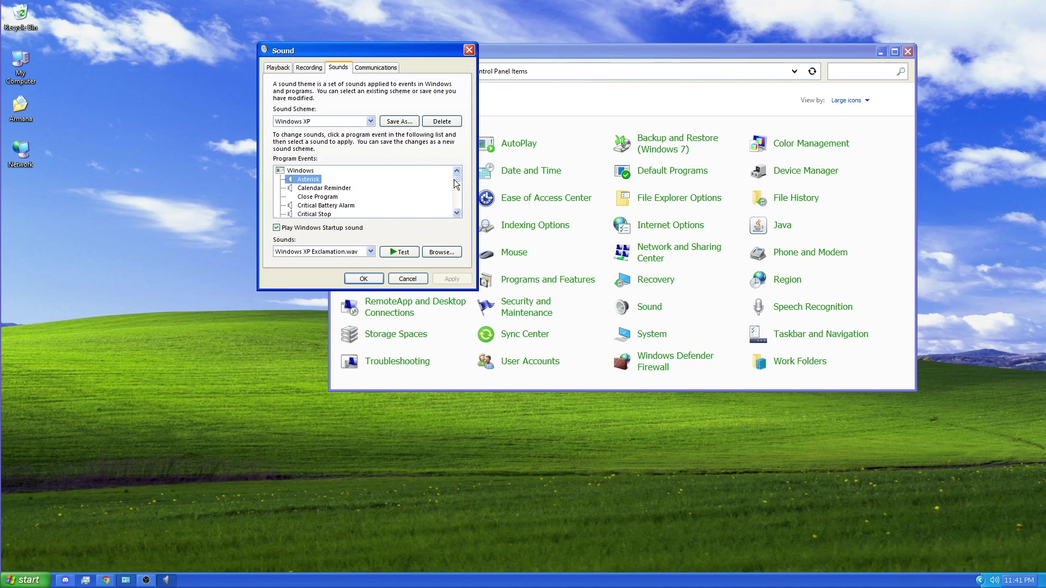
scroll(327, 193, "down", 3)
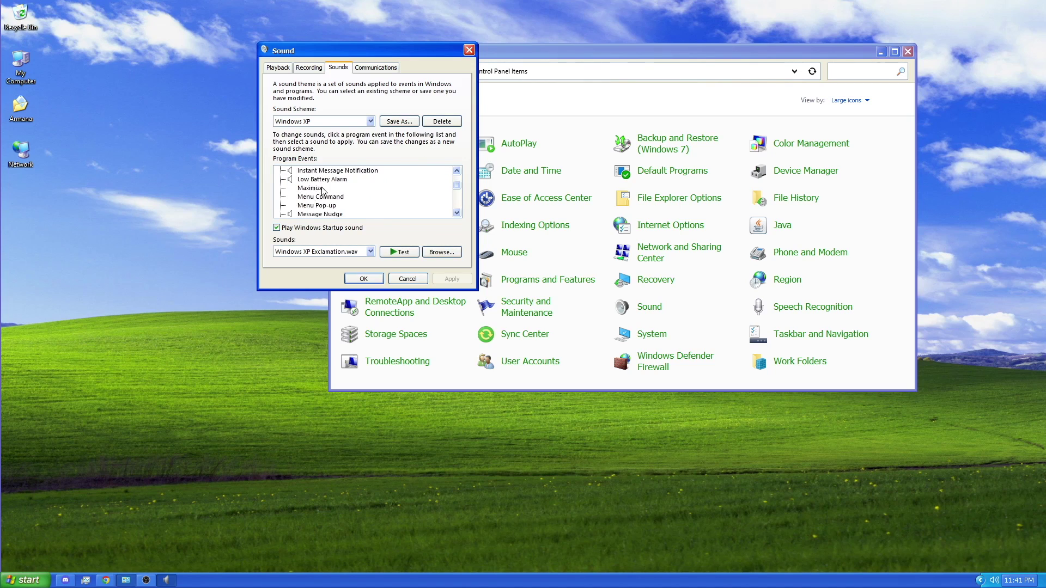
scroll(326, 193, "up", 3)
- Switch the sound scheme to Windows Default and test the Asterisk event's sound
left_click(334, 121)
left_click(321, 139)
left_click(327, 197)
left_click(299, 180)
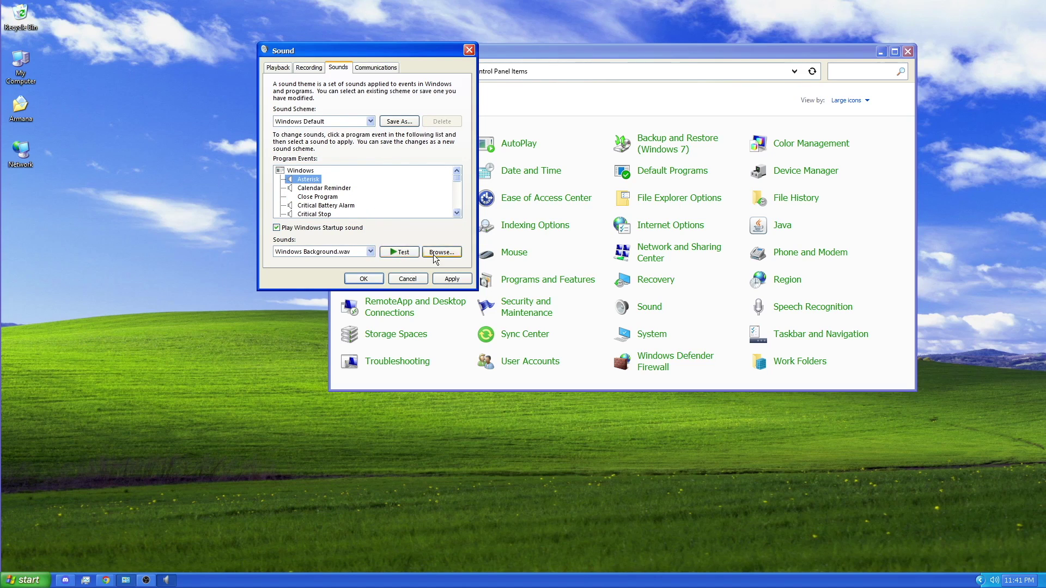
left_click(394, 251)
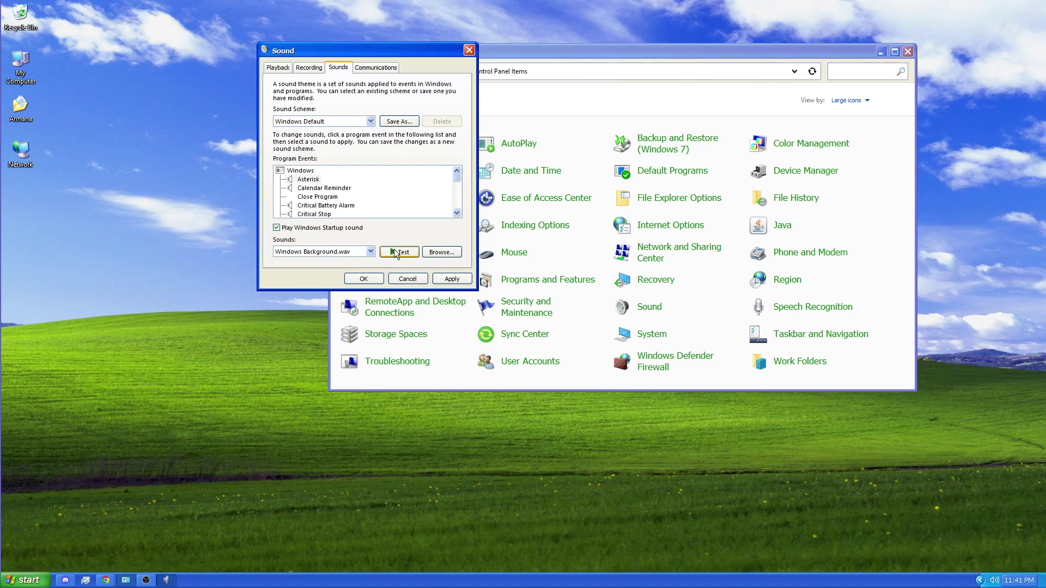
- Browse for a new Asterisk sound in C:\allthatxpshit\windowsxpstartup_201910 and leave without choosing a file
left_click(354, 119)
left_click(402, 145)
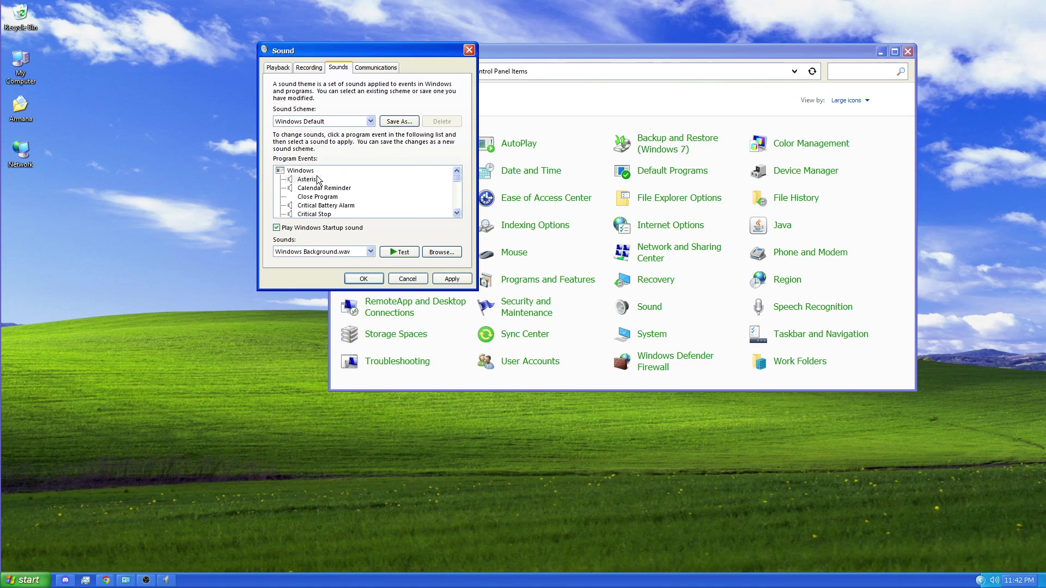
left_click(313, 181)
left_click(442, 252)
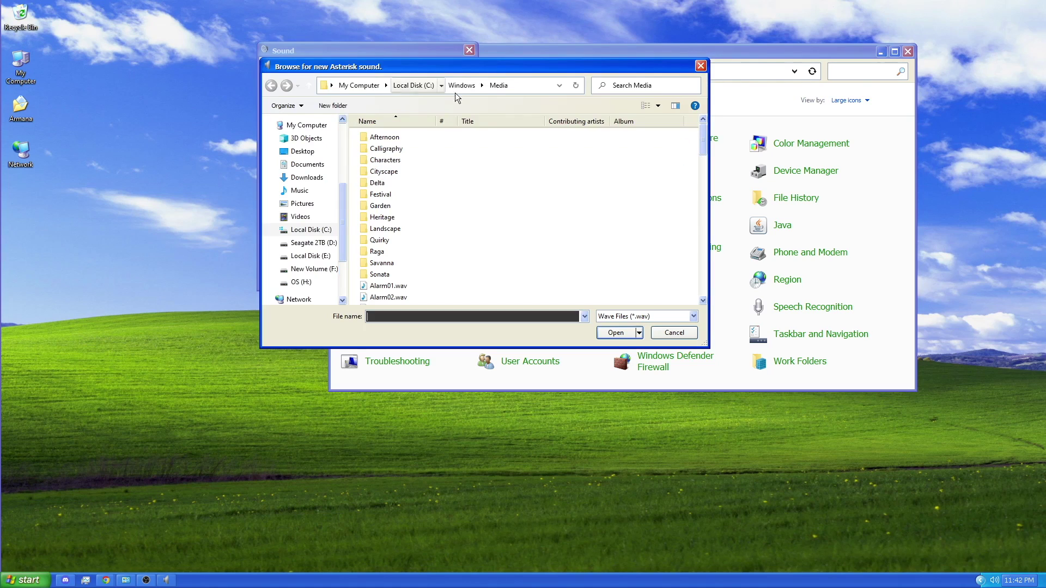
scroll(317, 164, "up", 3)
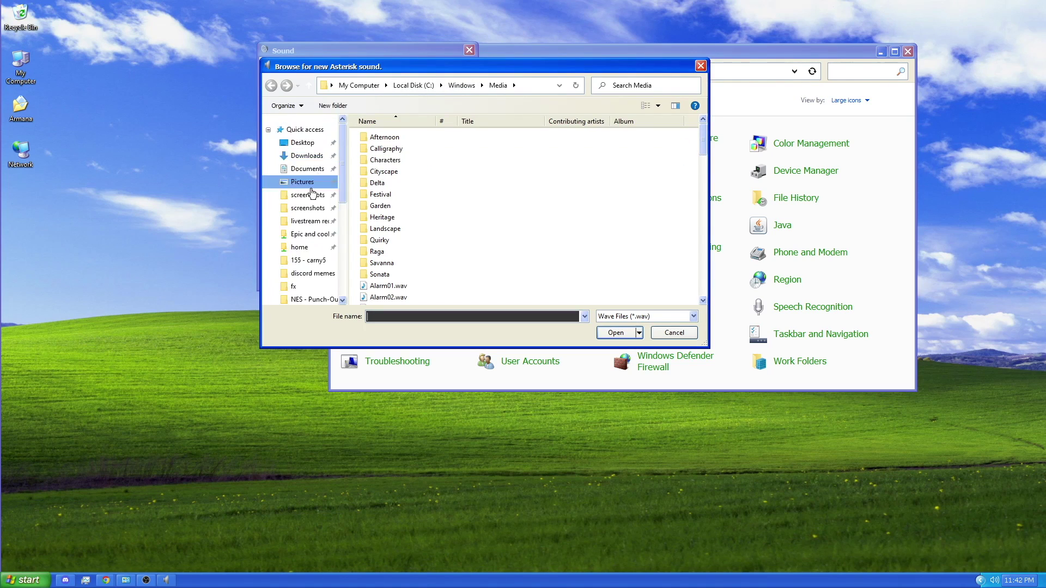
scroll(311, 196, "down", 2)
left_click(307, 220)
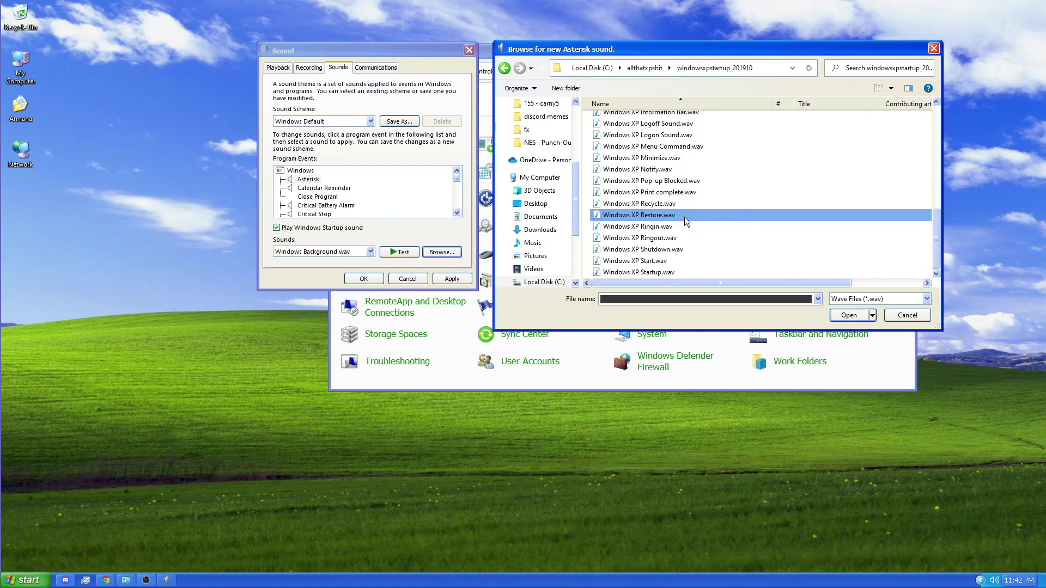
left_click(905, 315)
- Set the sound scheme to Windows XP, review its program events and save the sound settings
left_click(334, 122)
left_click(327, 146)
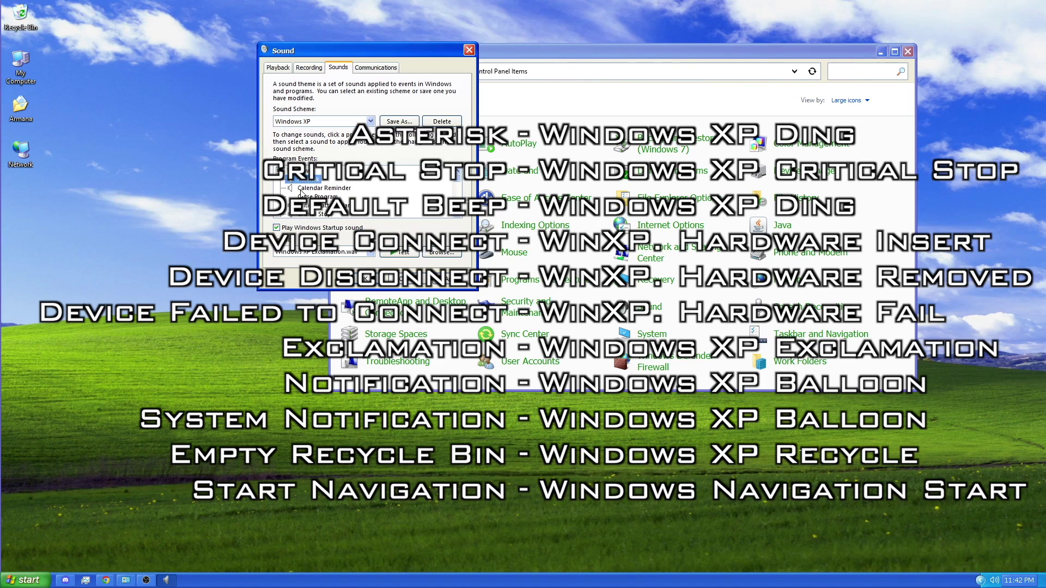
left_click_drag(345, 52, 420, 60)
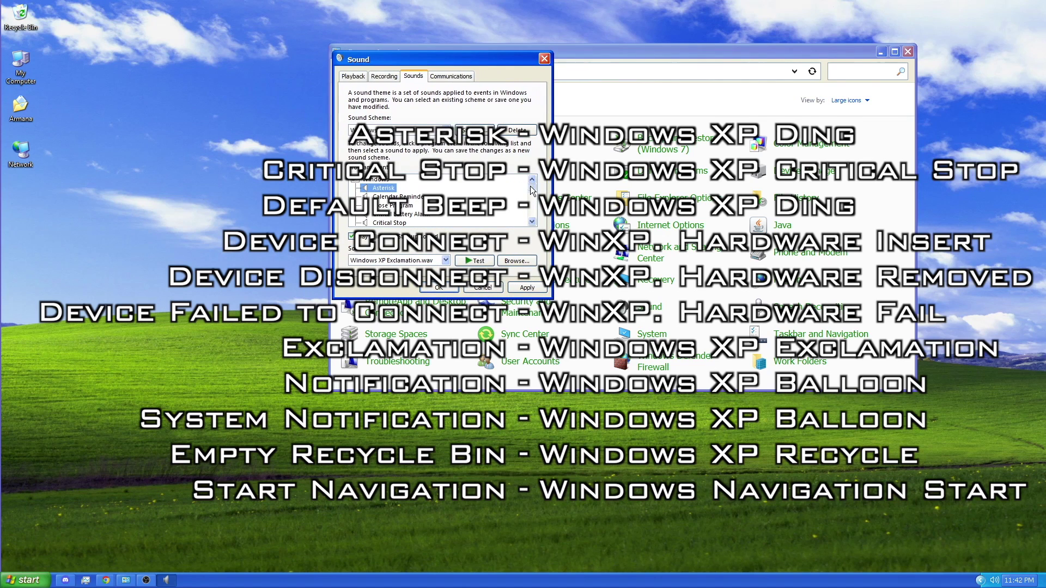
scroll(531, 186, "down", 1)
scroll(535, 185, "down", 15)
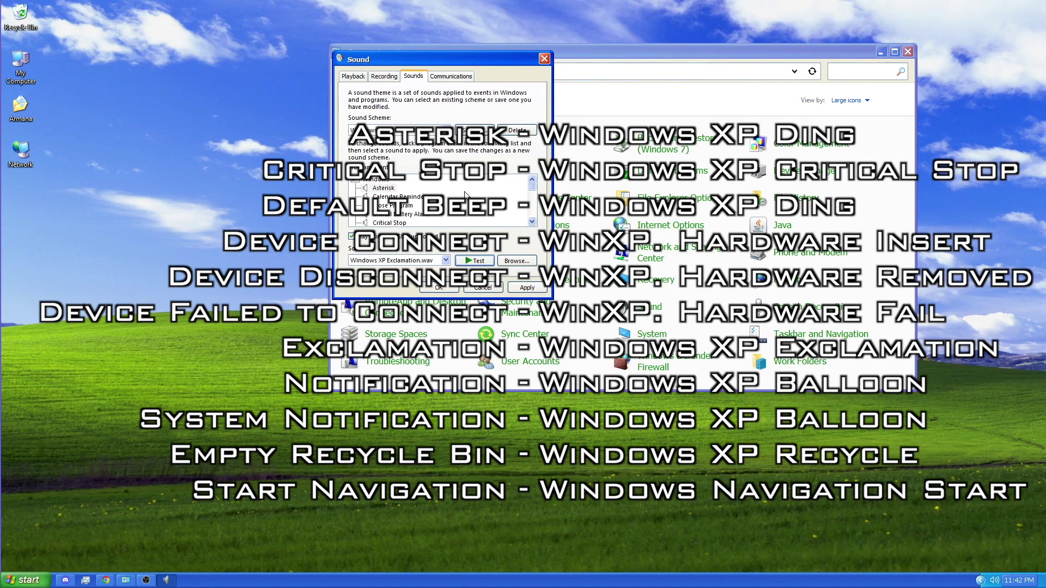
scroll(414, 191, "up", 5)
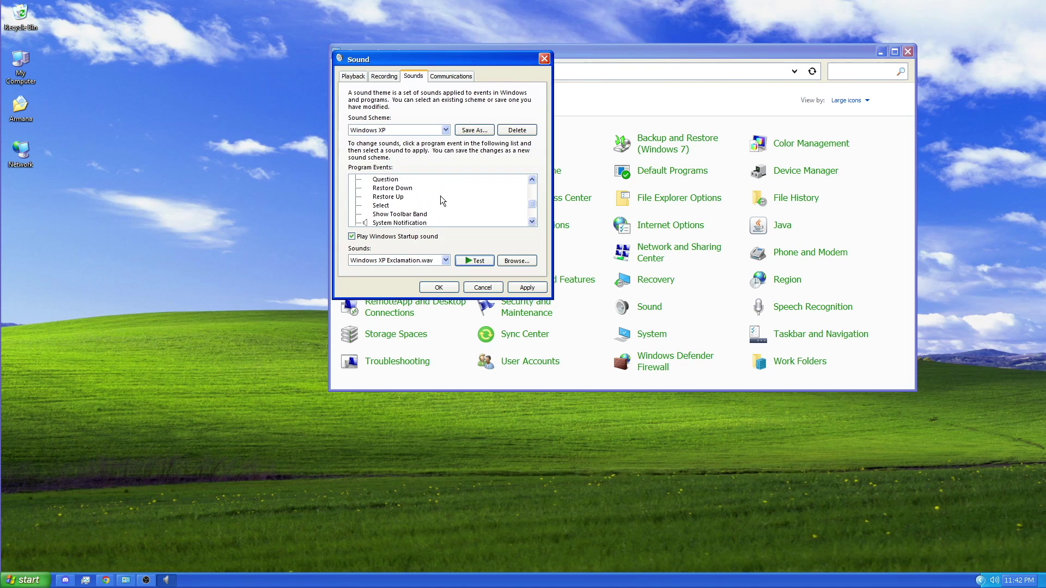
left_click(439, 288)
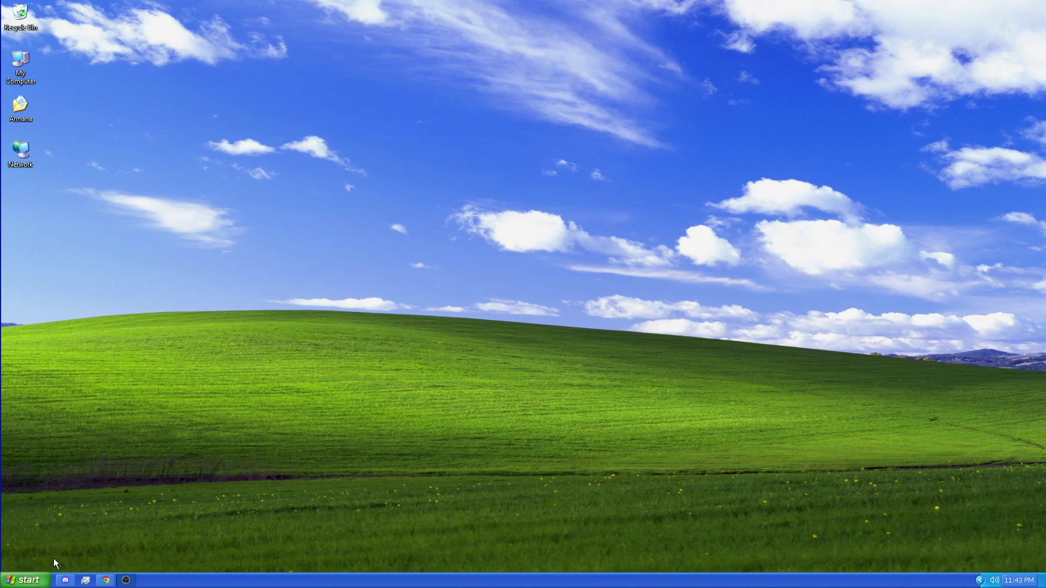
left_click(39, 579)
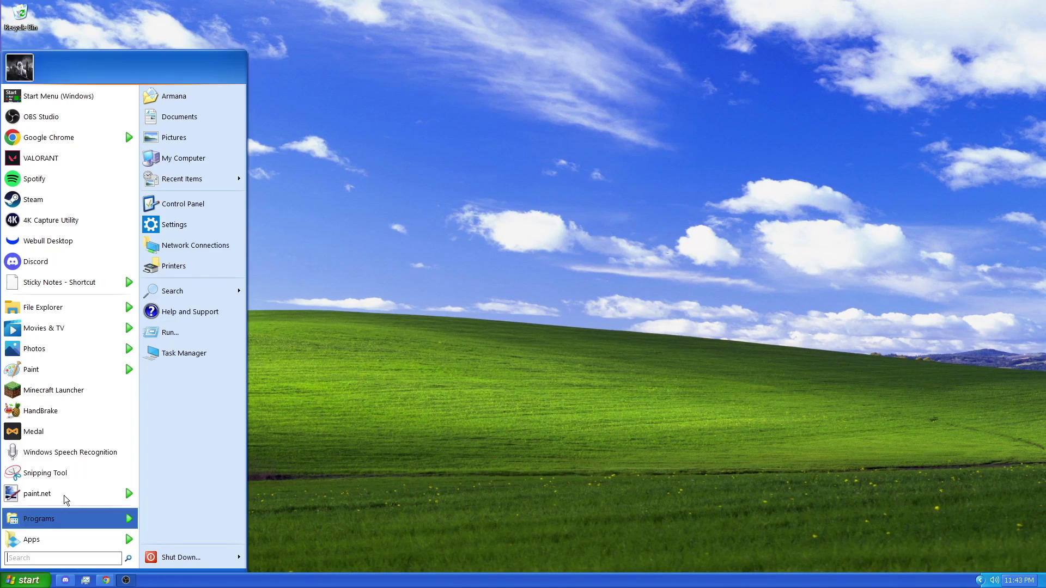
left_click(328, 297)
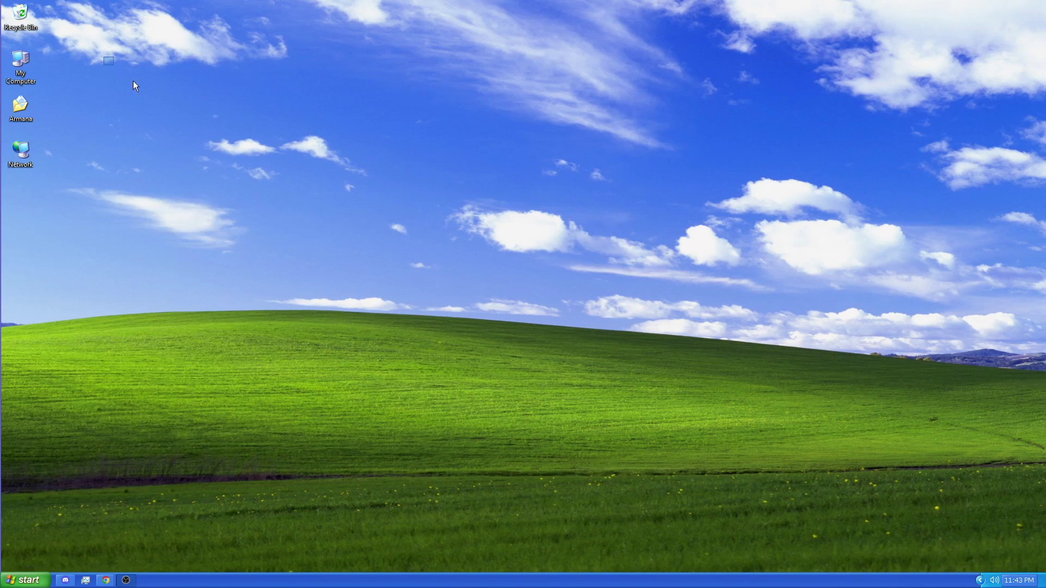
left_click_drag(171, 108, 645, 389)
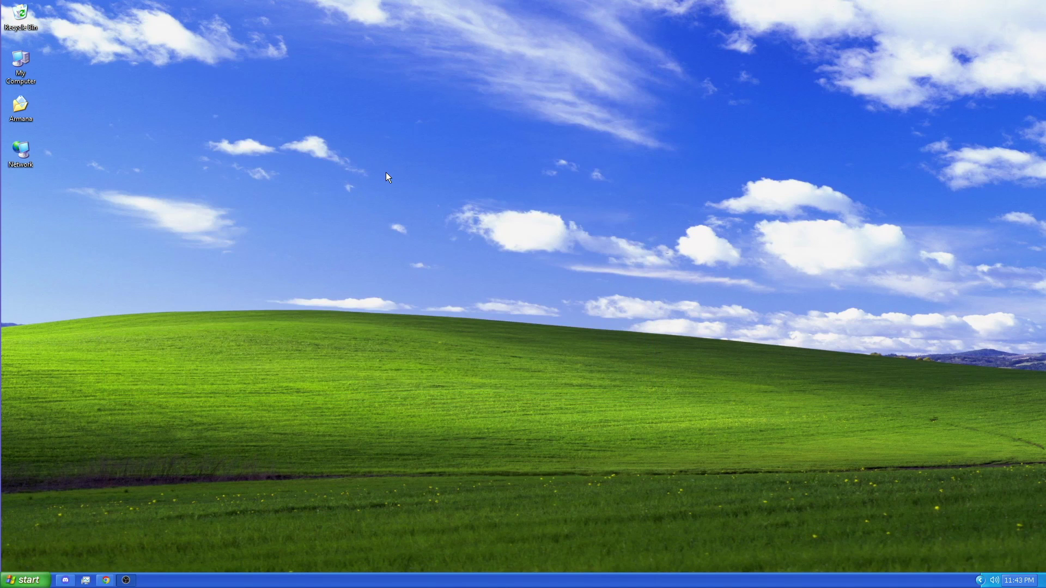